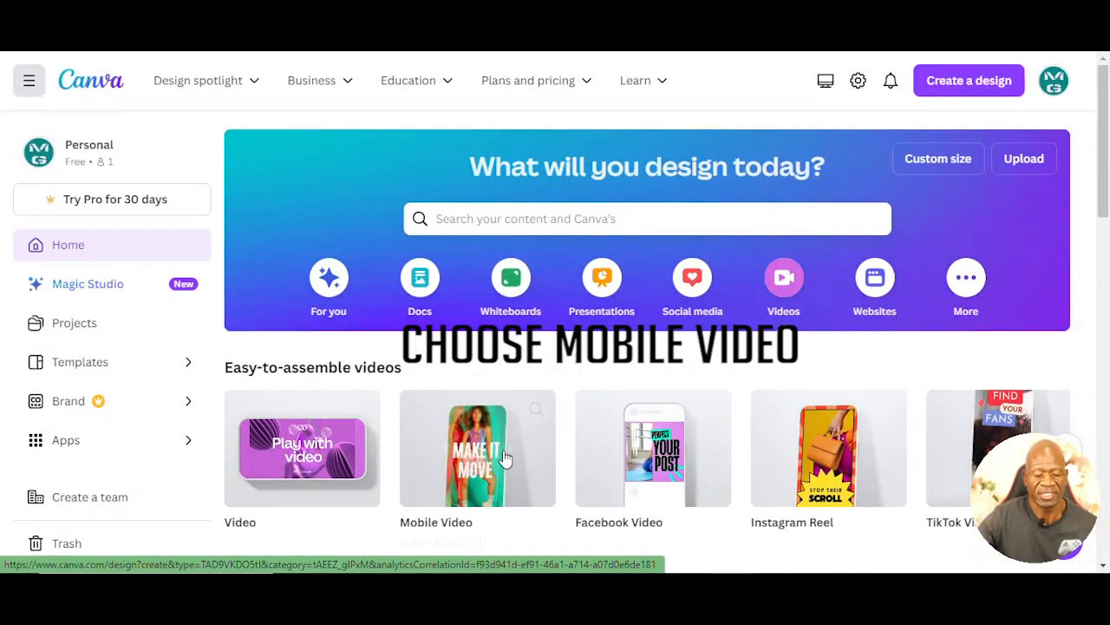
- Open a blank Mobile Video design, and return to the home page
left_click(476, 460)
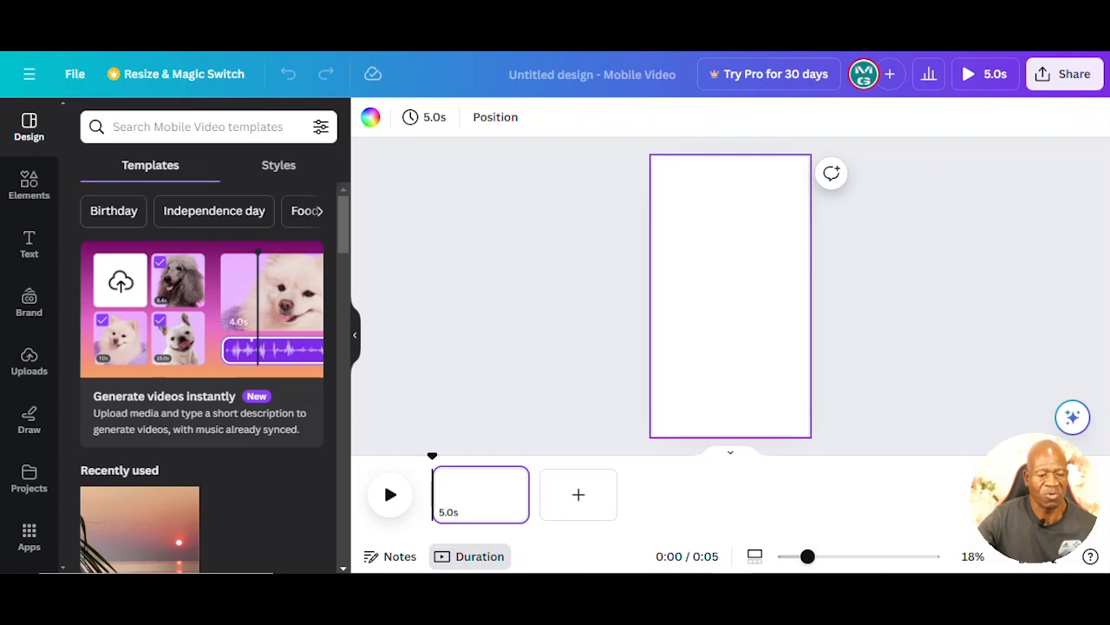
left_click(31, 78)
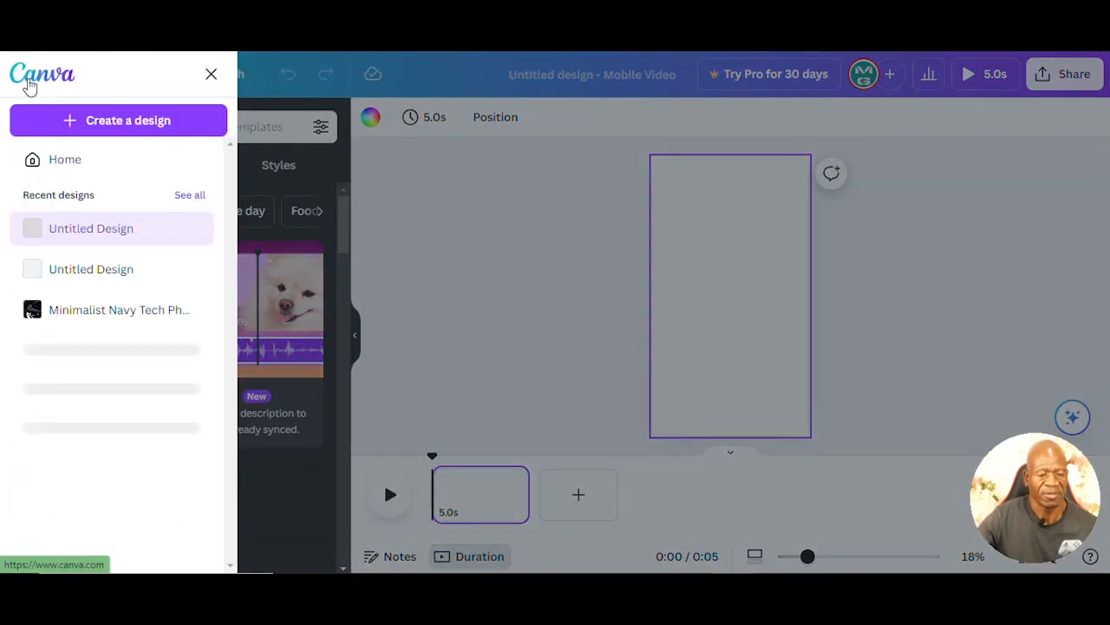
left_click(55, 158)
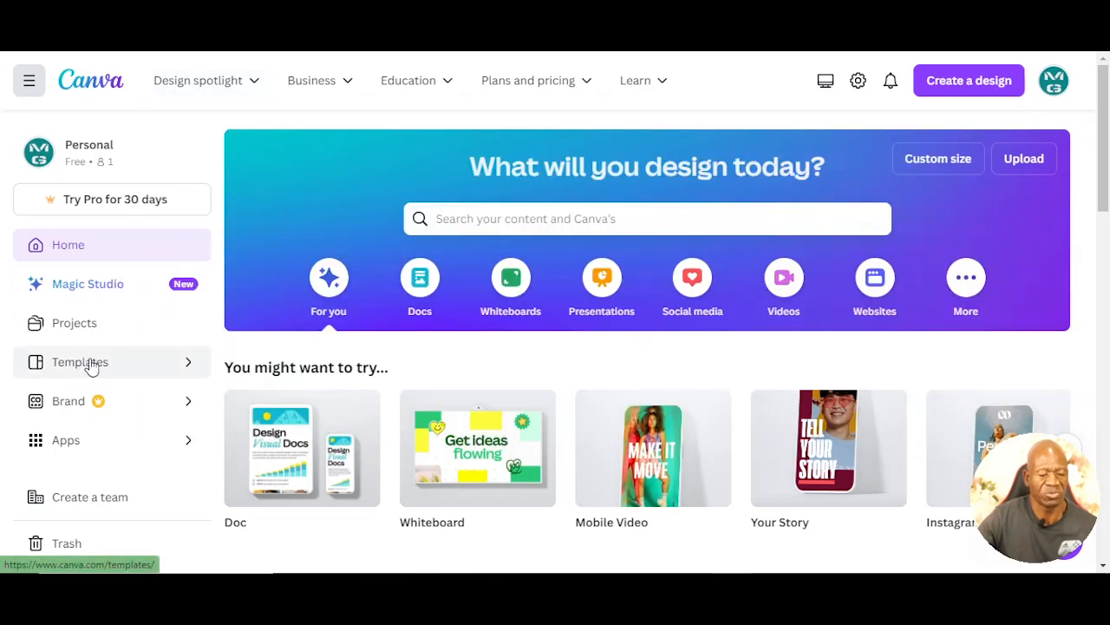
- Browse the Mobile Videos template category and create a blank design from it
left_click(89, 368)
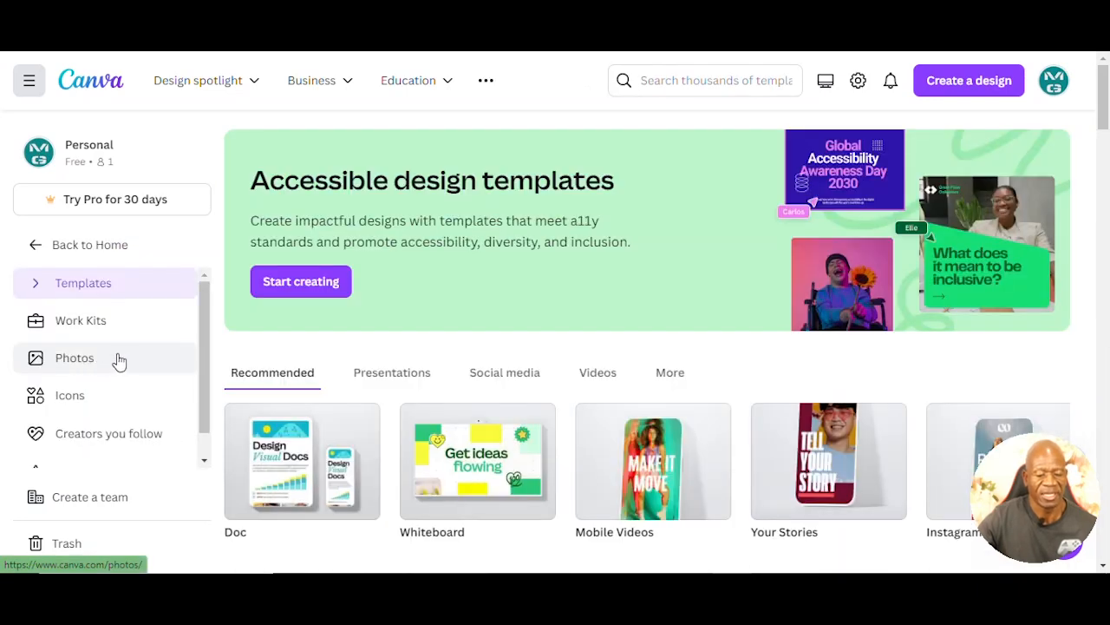
left_click(641, 462)
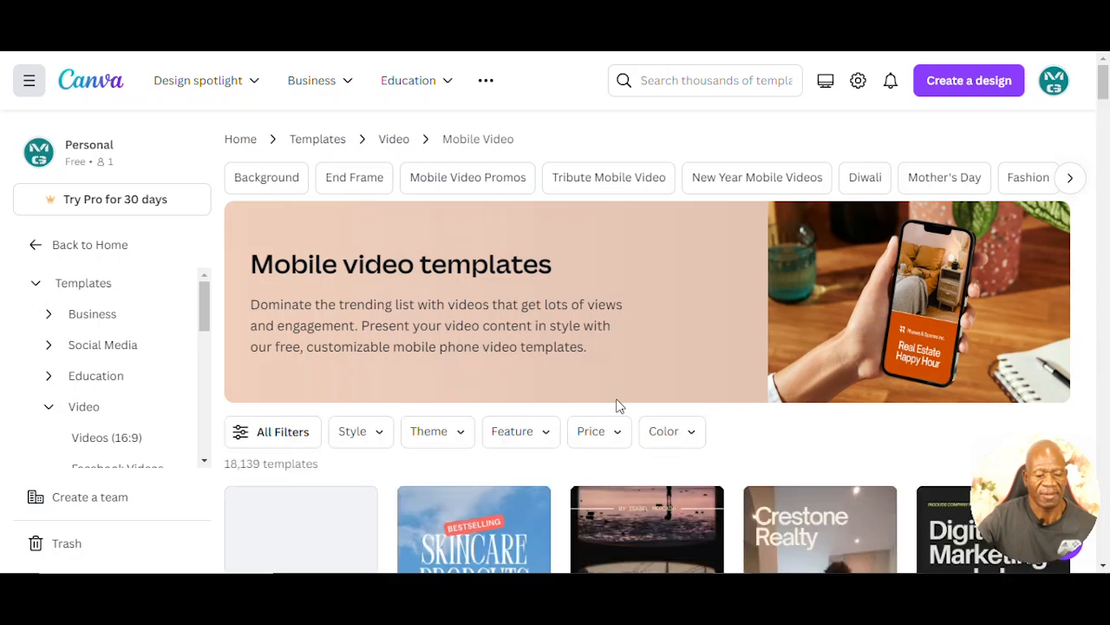
scroll(1101, 130, "down", 2)
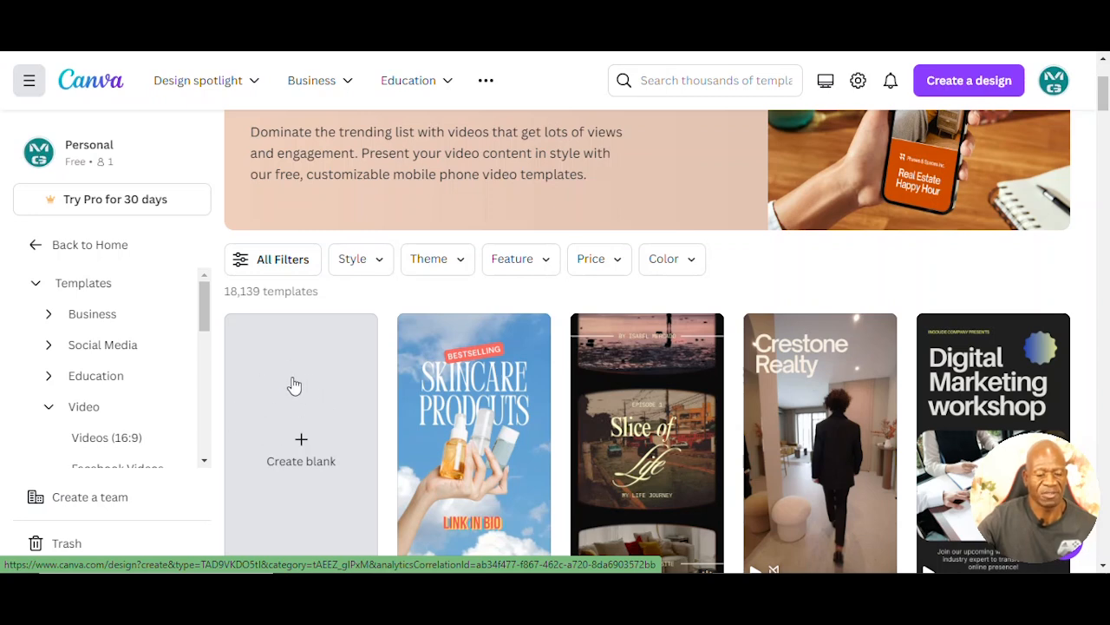
left_click(295, 434)
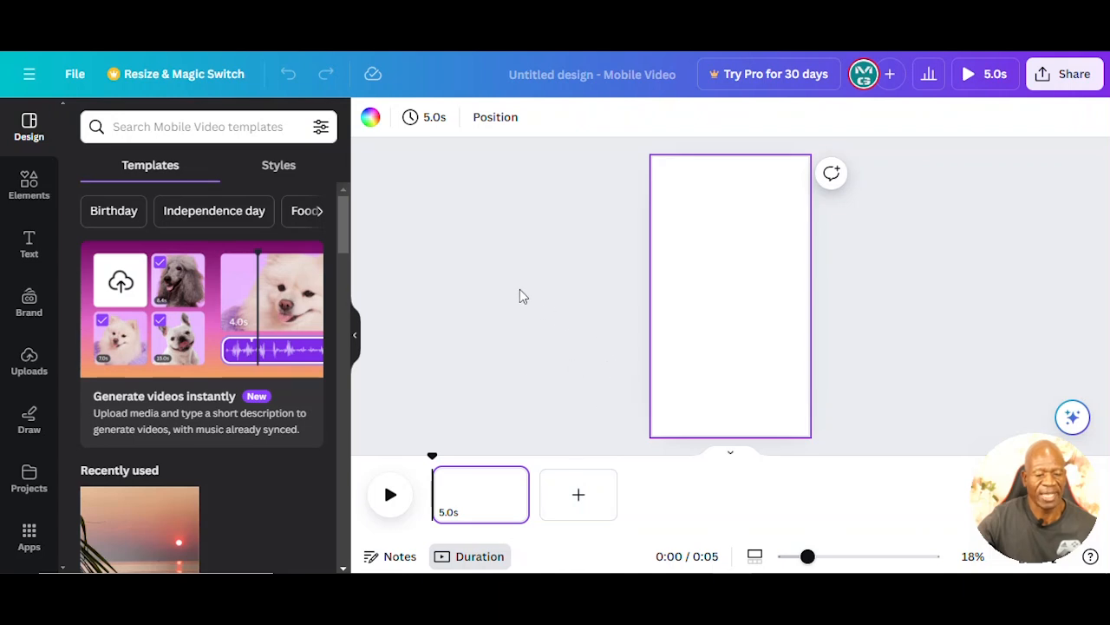
- Upload the prepared video file and place it on the blank page
left_click(30, 368)
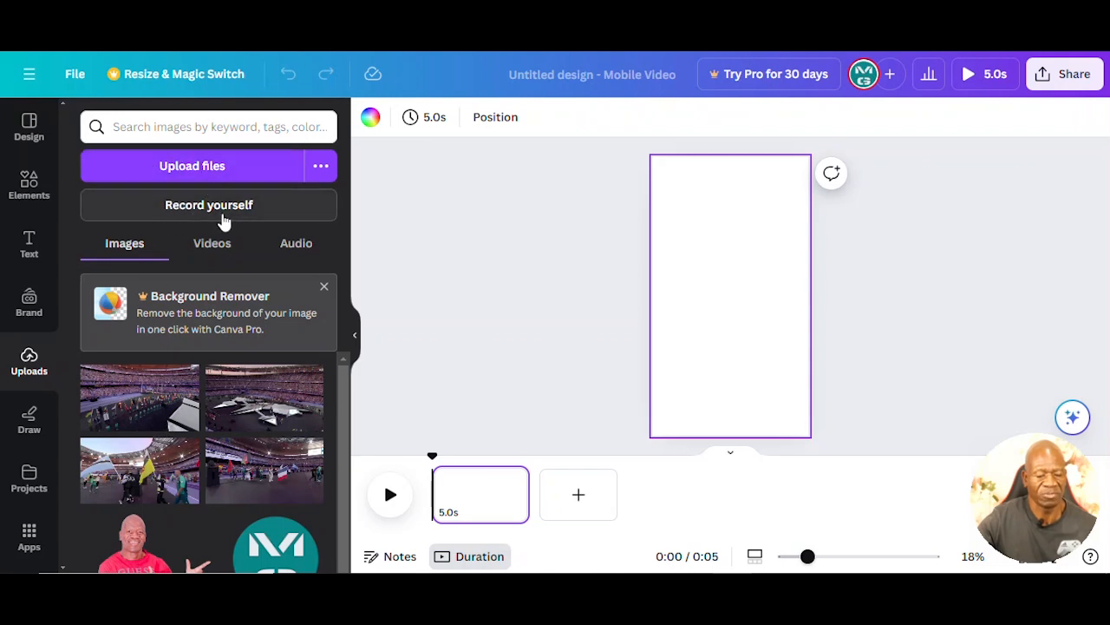
left_click(203, 173)
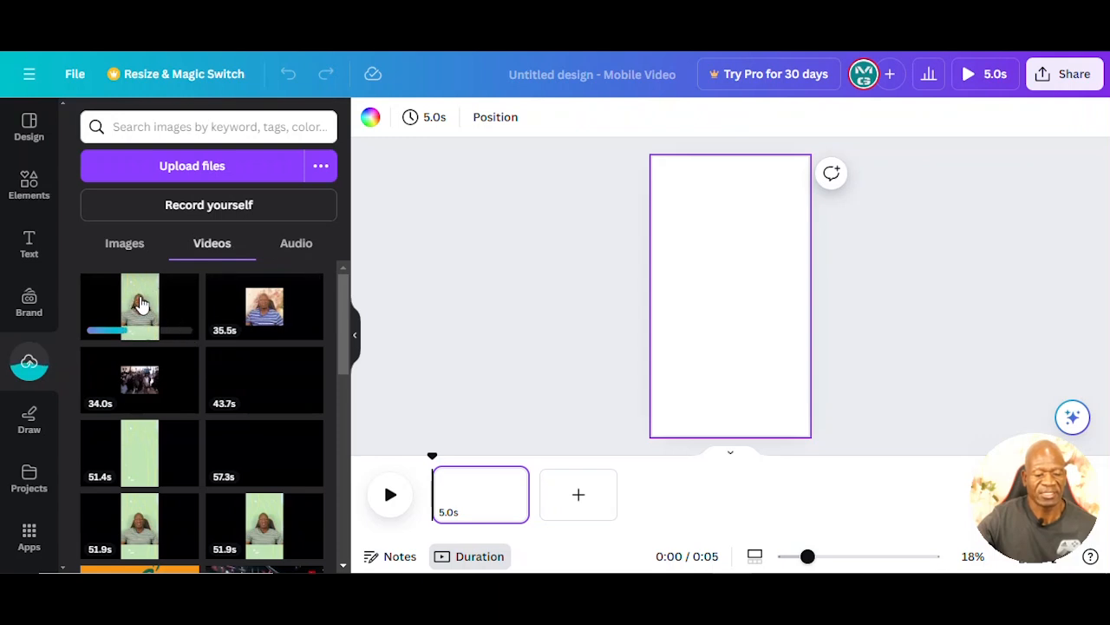
left_click_drag(137, 305, 729, 289)
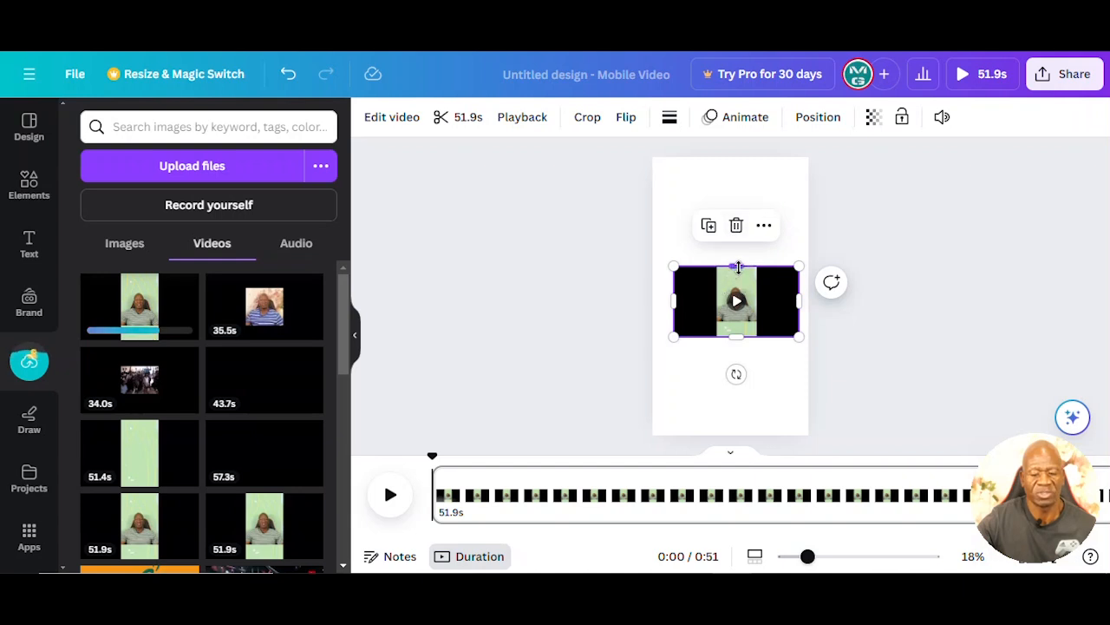
- Enlarge the video beyond its black side bars so that it fills the entire page
left_click_drag(738, 265, 734, 160)
left_click_drag(670, 250, 646, 249)
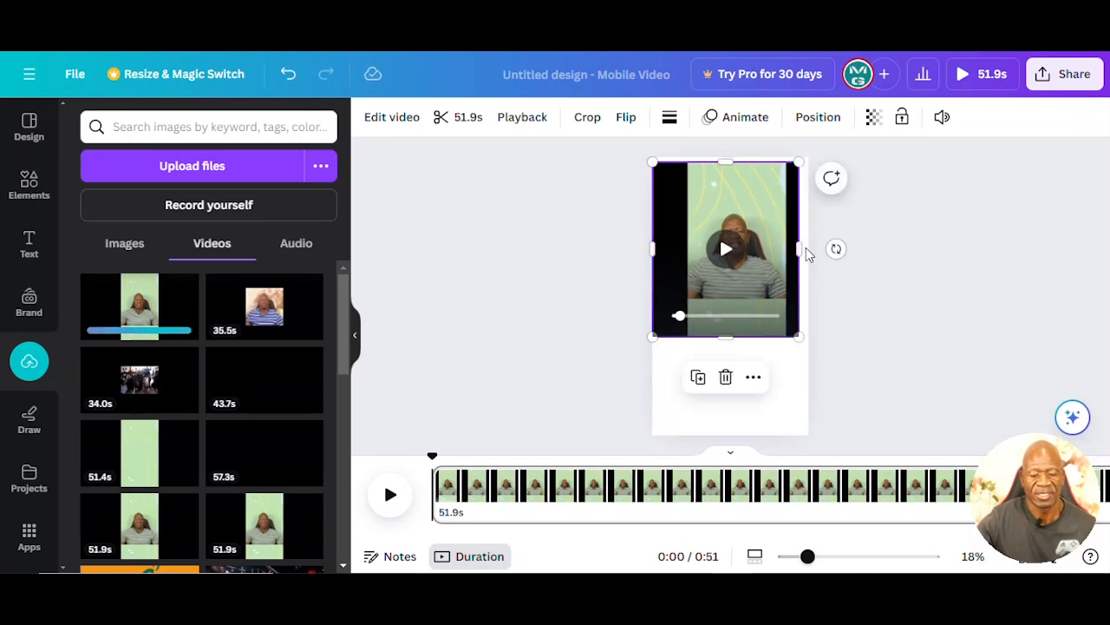
left_click_drag(796, 249, 868, 248)
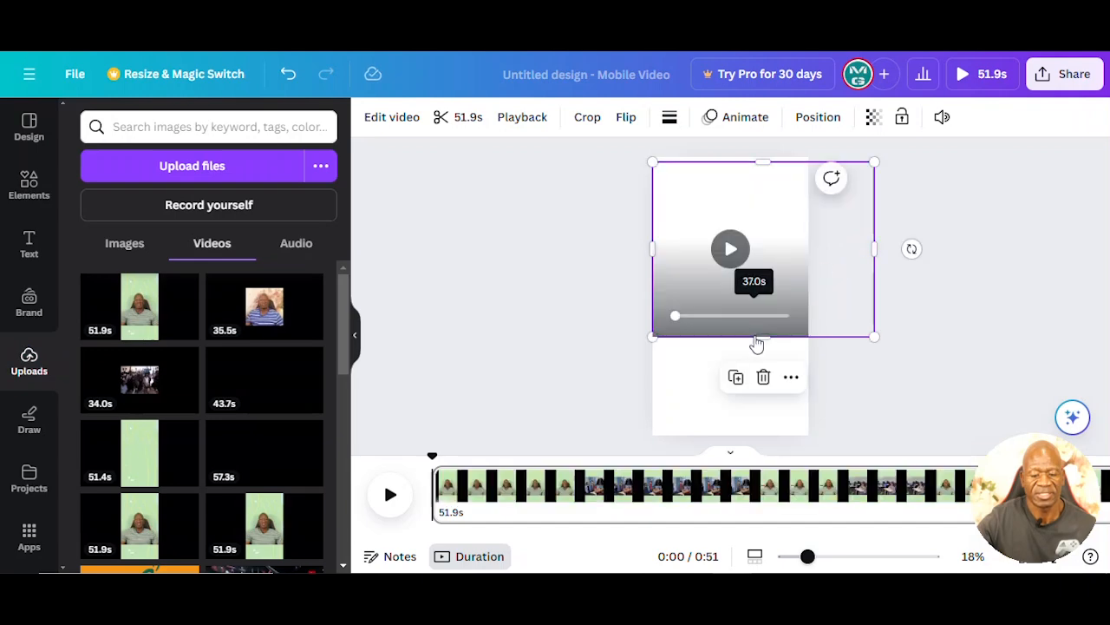
left_click_drag(762, 341, 657, 535)
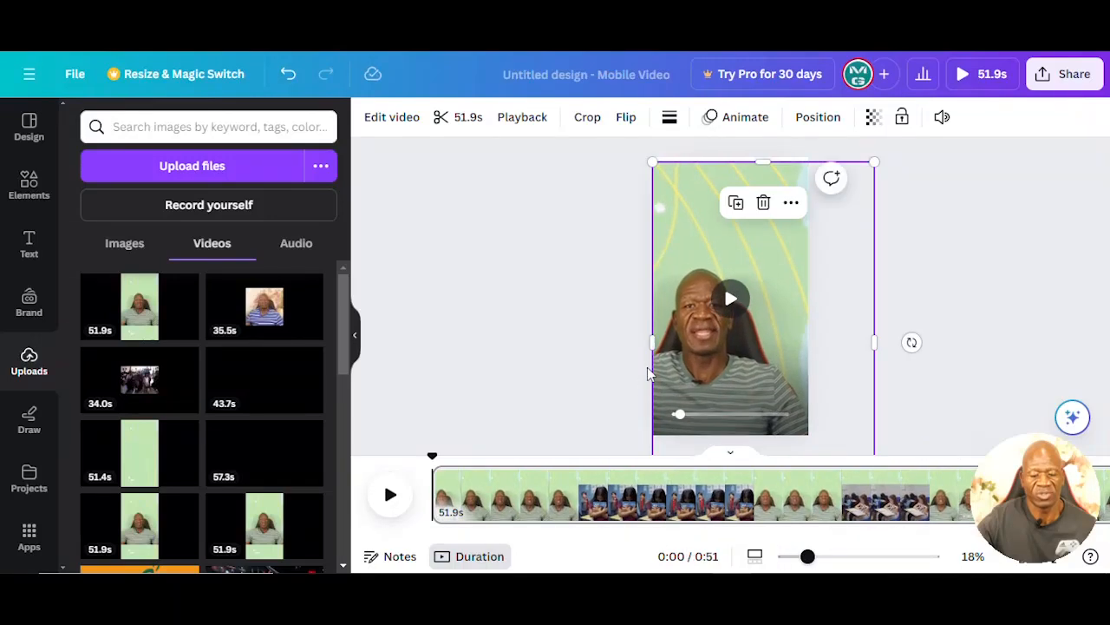
left_click_drag(711, 260, 727, 260)
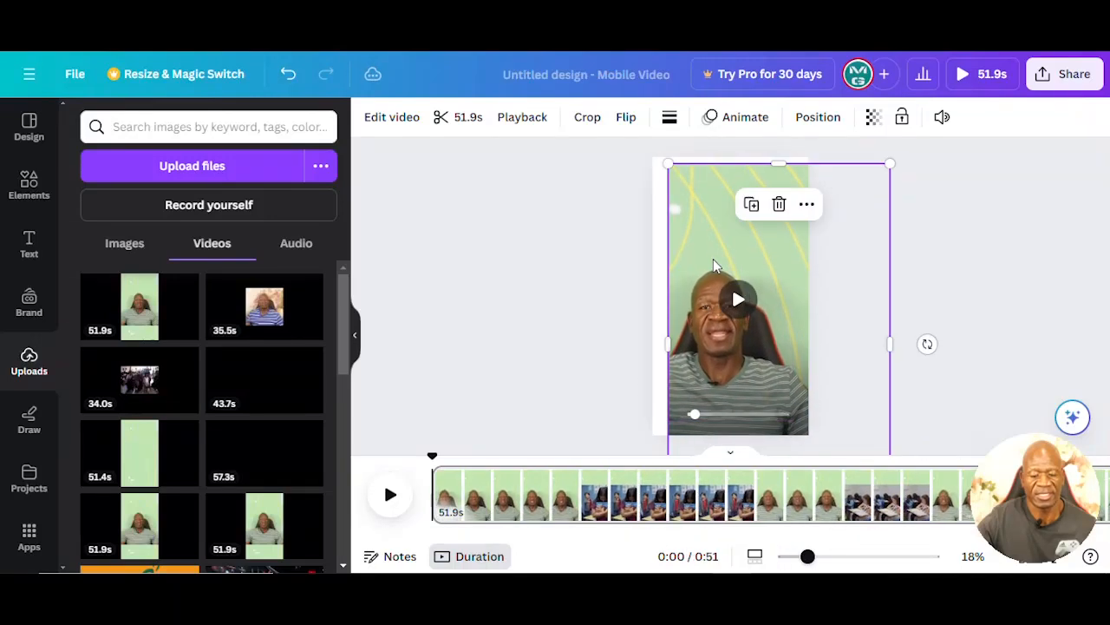
left_click_drag(668, 346, 632, 344)
left_click_drag(726, 244, 719, 240)
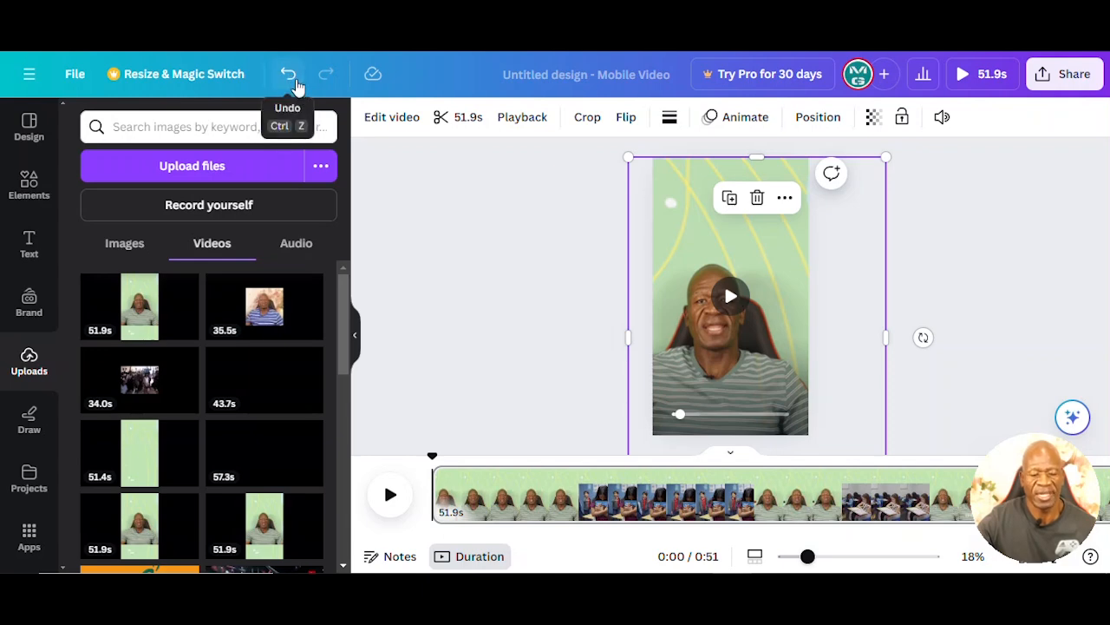
- Undo all resizing and moving of the video, back to its initial placement on the page
left_click(292, 78)
left_click(290, 78)
left_click(291, 77)
left_click(291, 77)
left_click(290, 78)
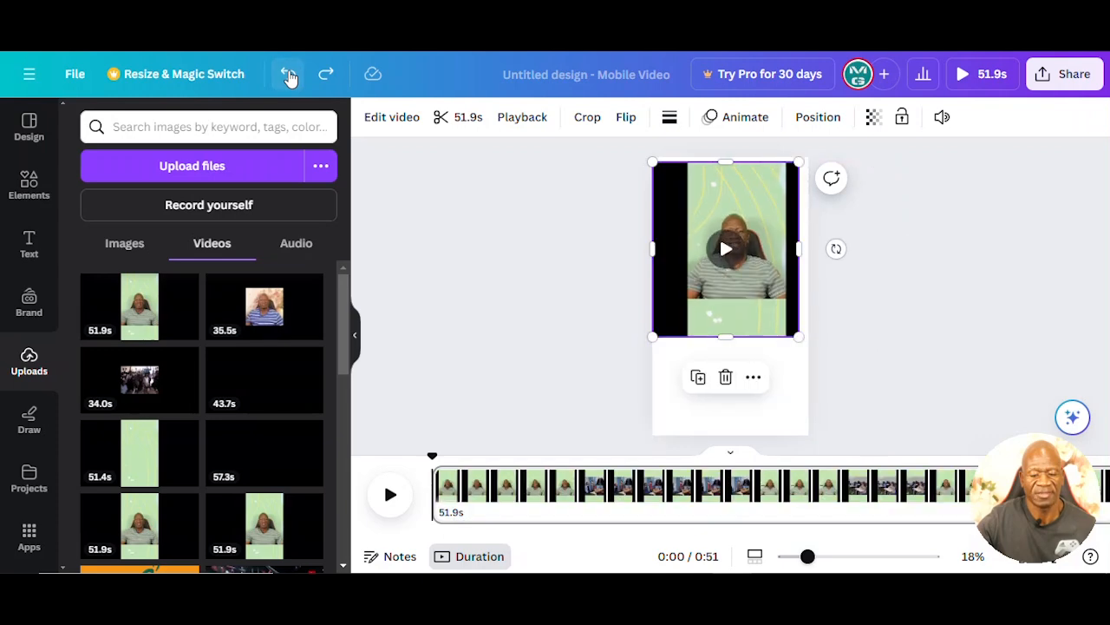
left_click(290, 77)
left_click(291, 77)
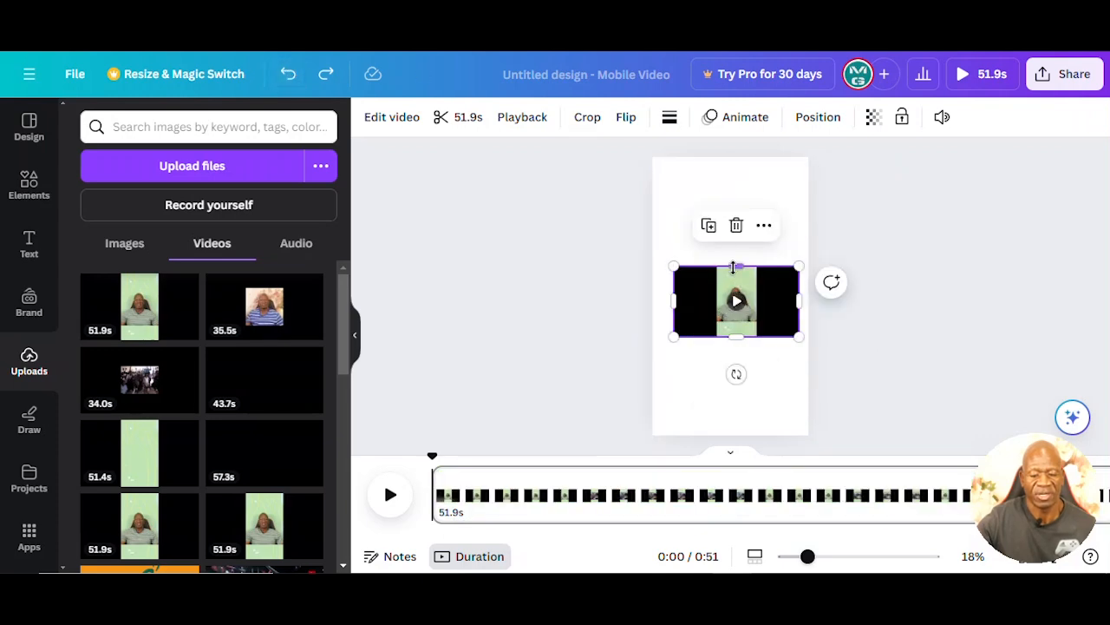
- Stretch the video vertically to crop out its black side bars, move it down, and shorten its lower edge to a nearly square frame
left_click_drag(735, 266, 713, 158)
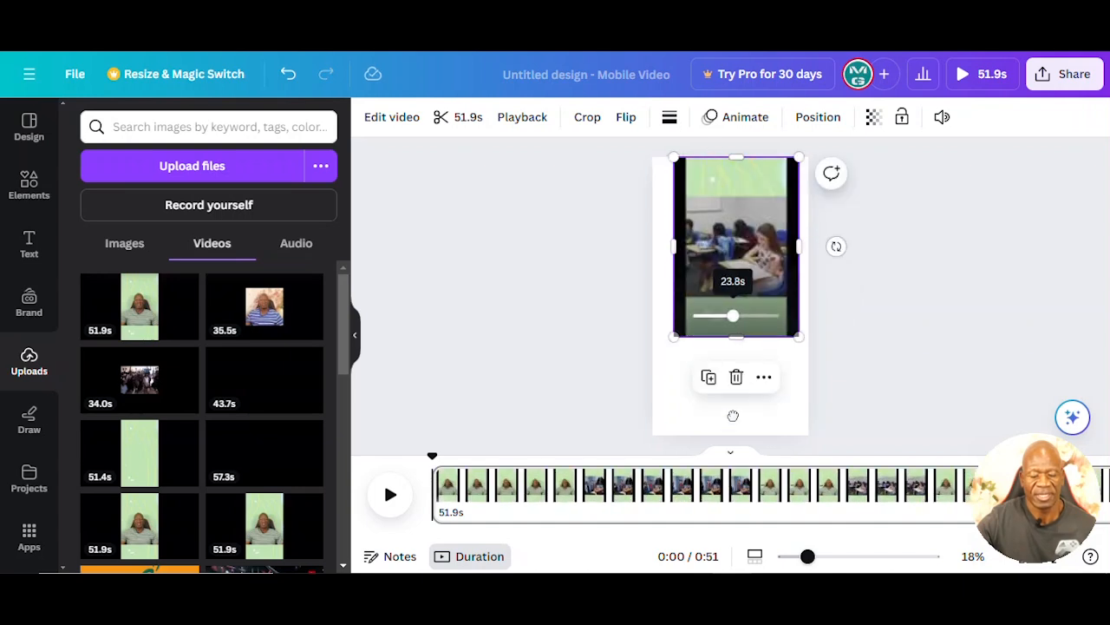
left_click_drag(736, 337, 724, 458)
left_click_drag(713, 196, 735, 264)
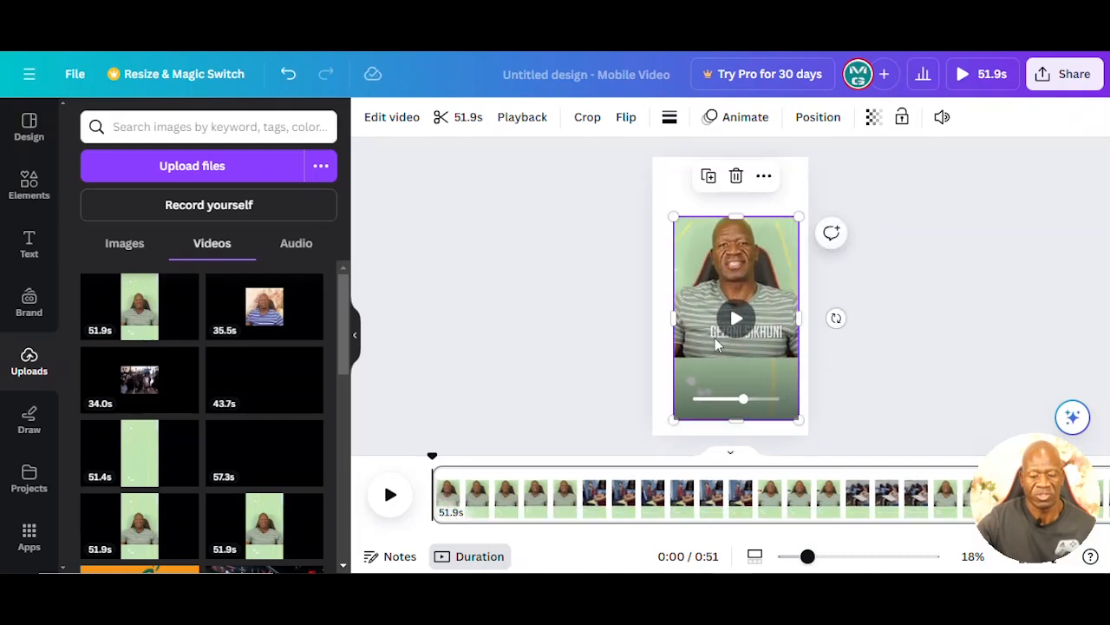
left_click_drag(739, 421, 734, 351)
- Center the video horizontally on the page and widen it on both sides almost to the page edges
mouse_move(702, 243)
left_mouse_down()
mouse_move(691, 259)
mouse_move(687, 226)
mouse_move(686, 246)
left_mouse_up()
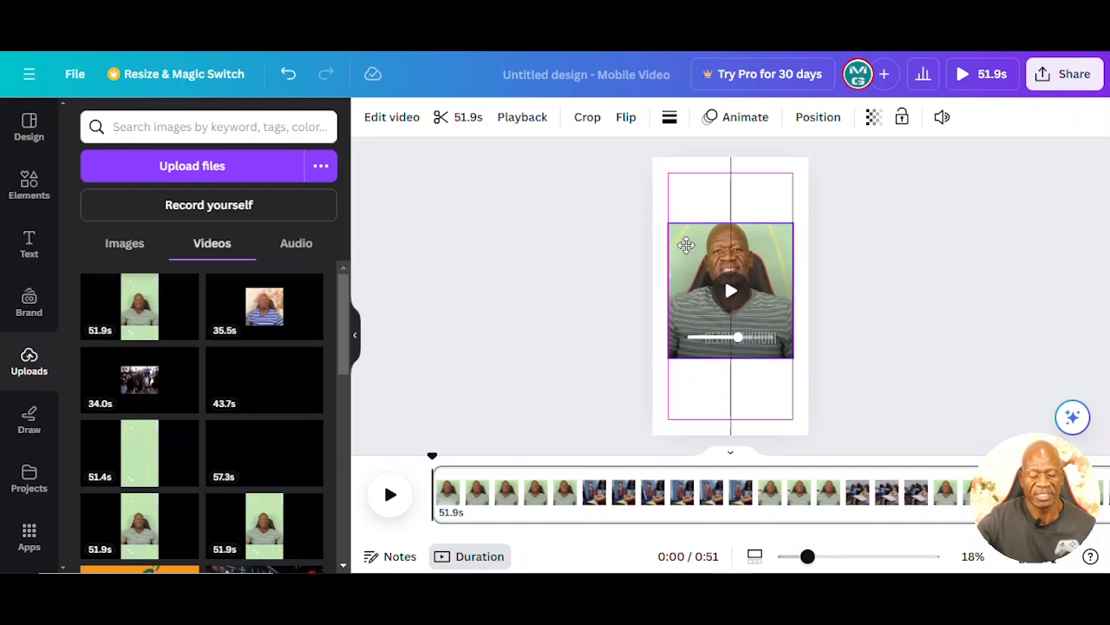
left_click_drag(686, 245, 689, 243)
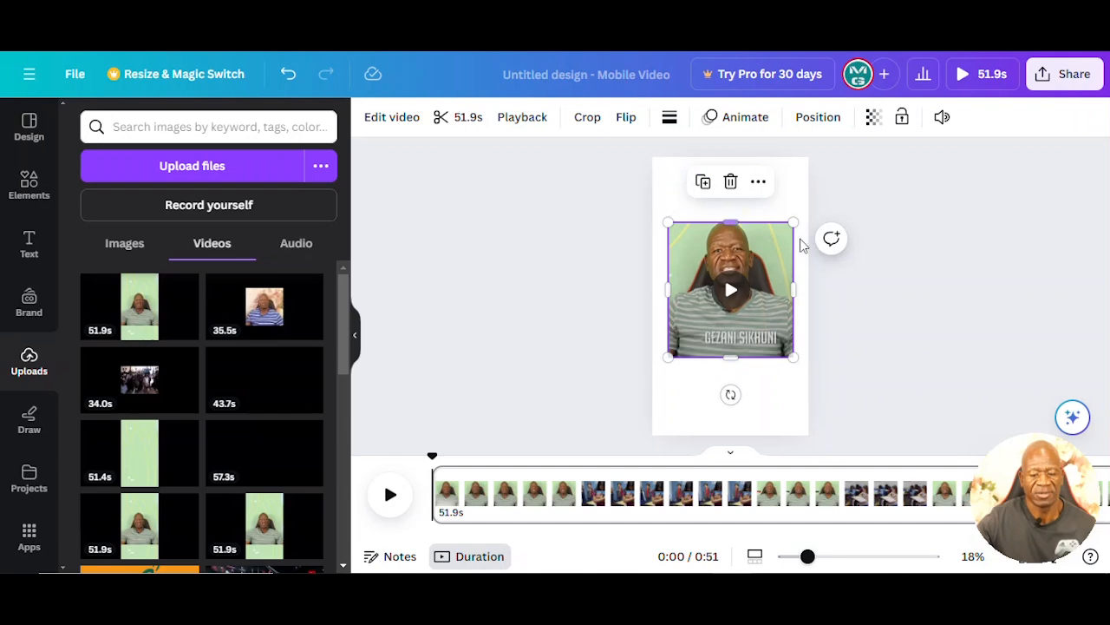
left_click_drag(665, 288, 658, 287)
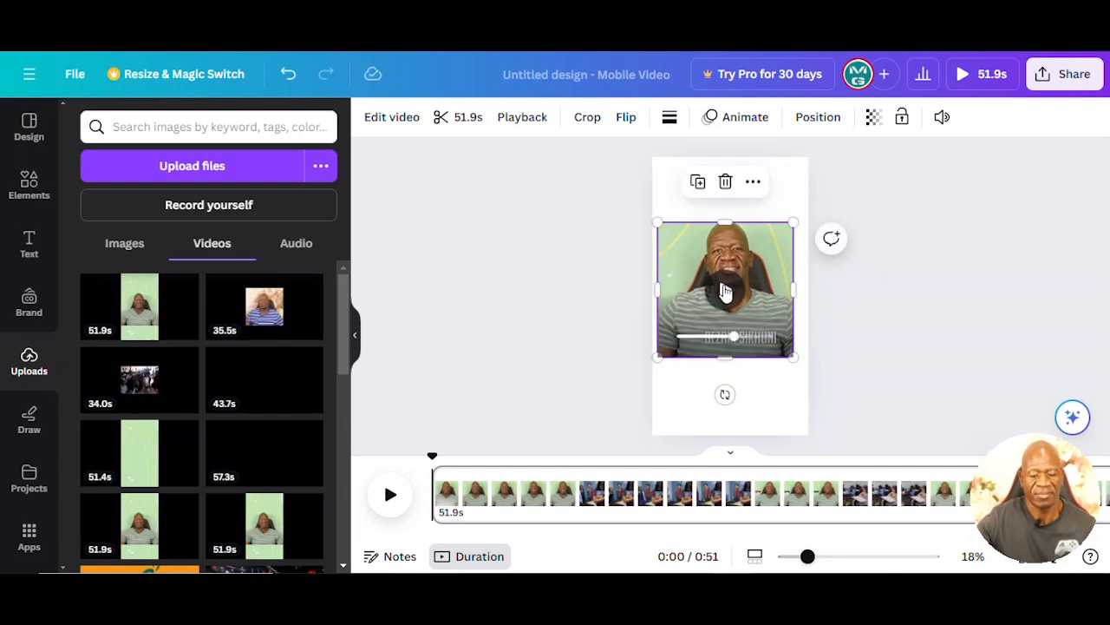
left_click_drag(793, 288, 801, 289)
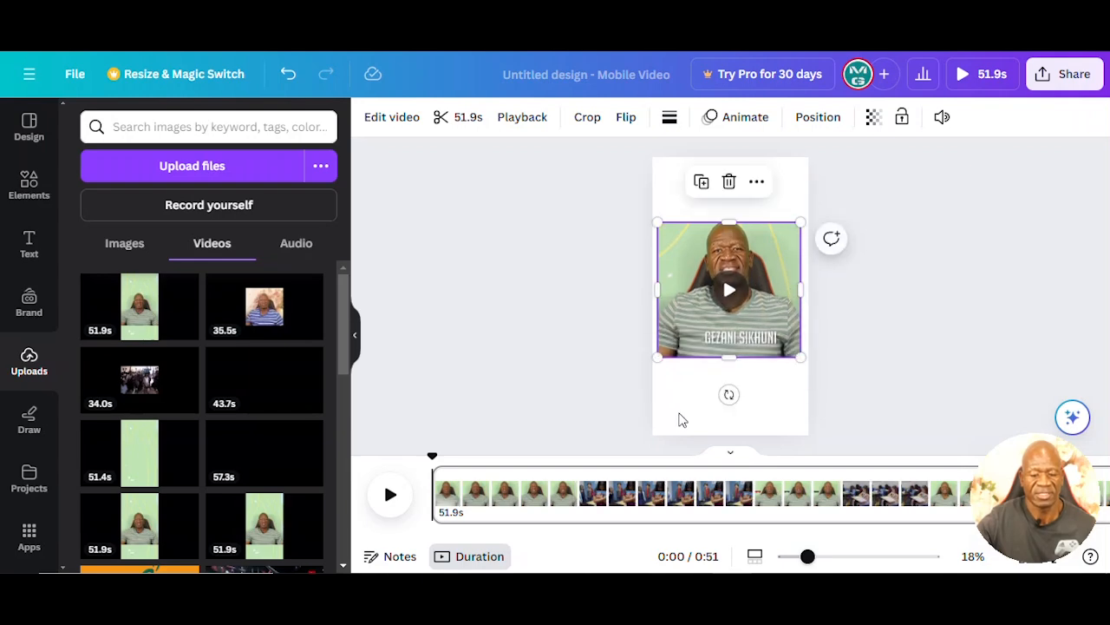
- Lower the computer's speaker volume to 5 and briefly play the video on the page
mouse_move(743, 337)
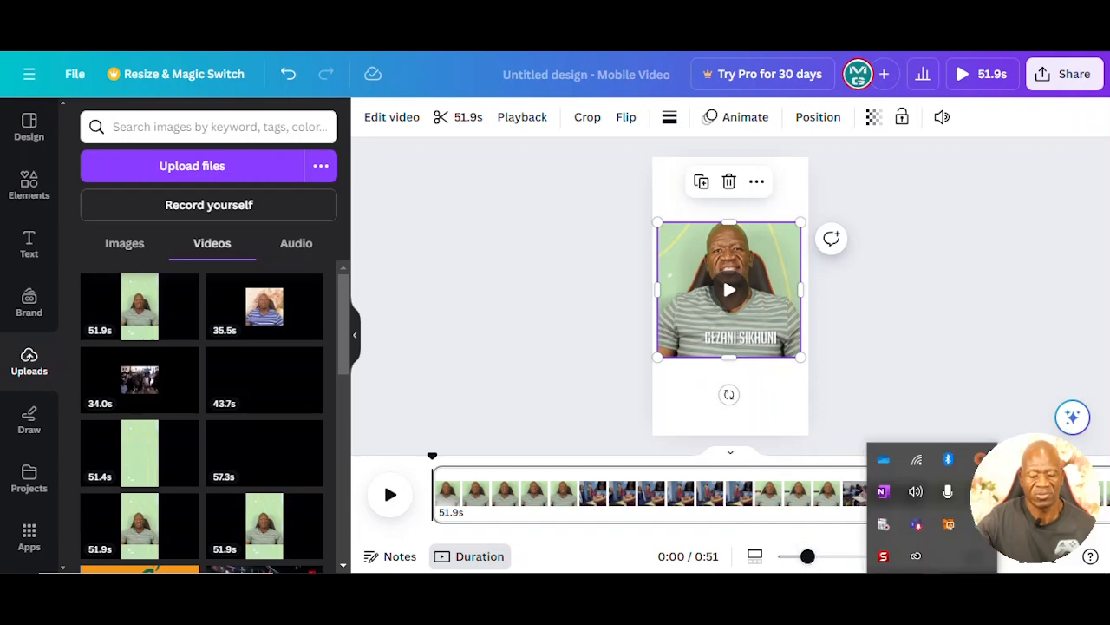
left_click(916, 491)
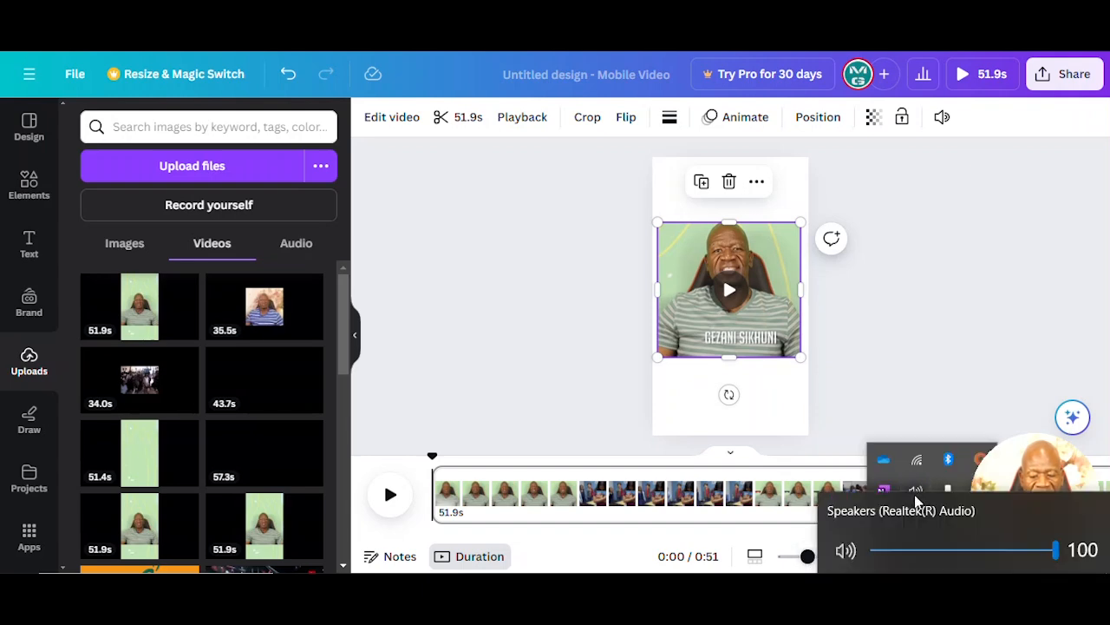
left_click_drag(1057, 565, 881, 564)
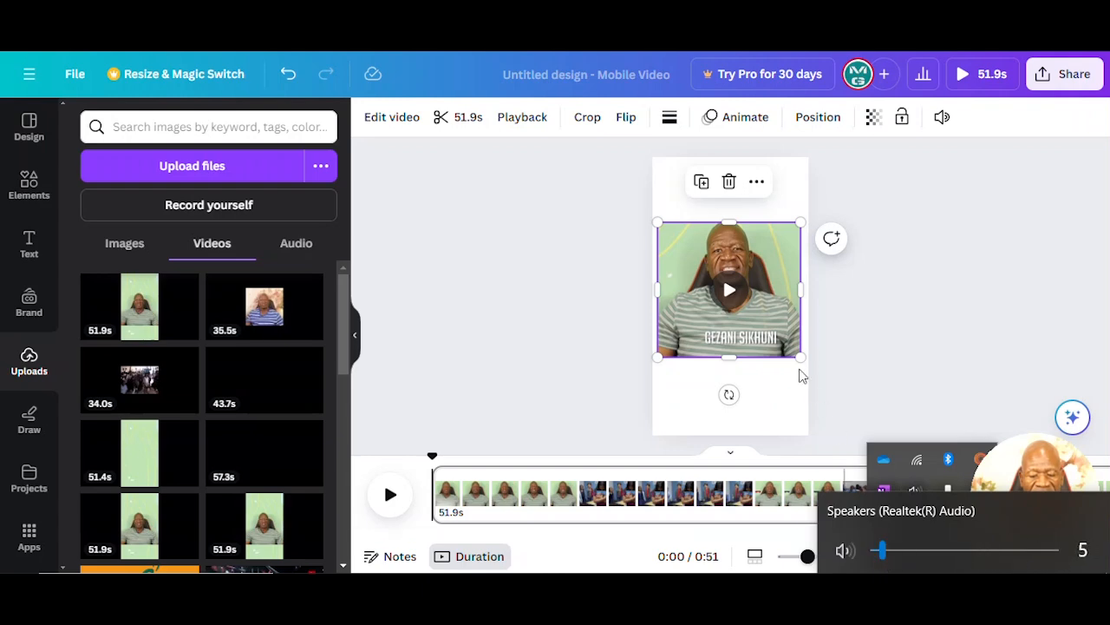
left_click(871, 270)
left_click(730, 291)
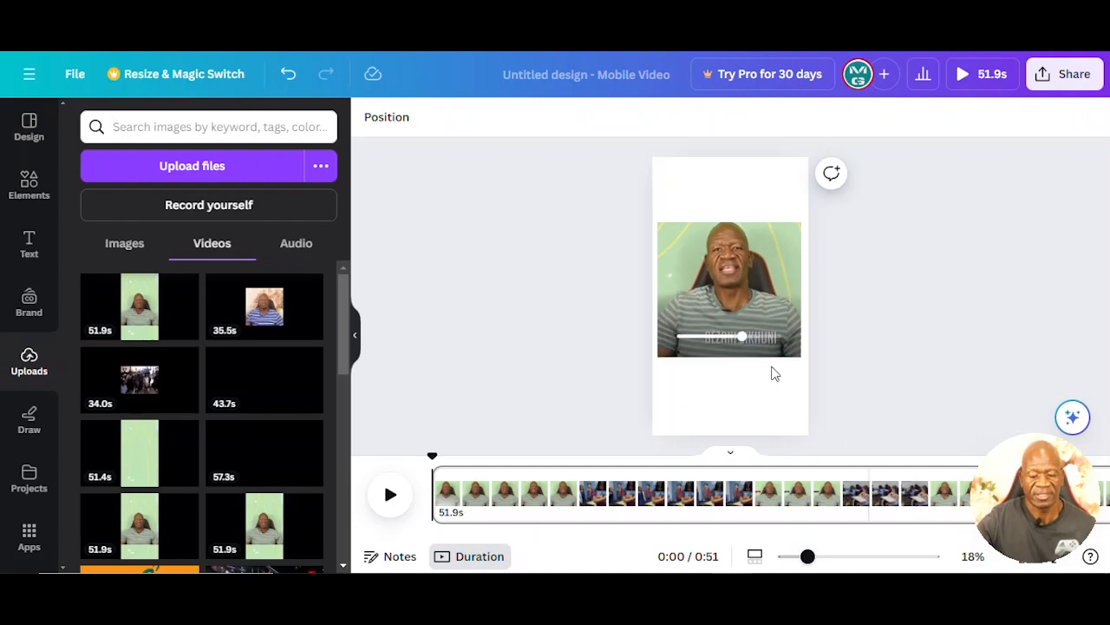
left_click(734, 297)
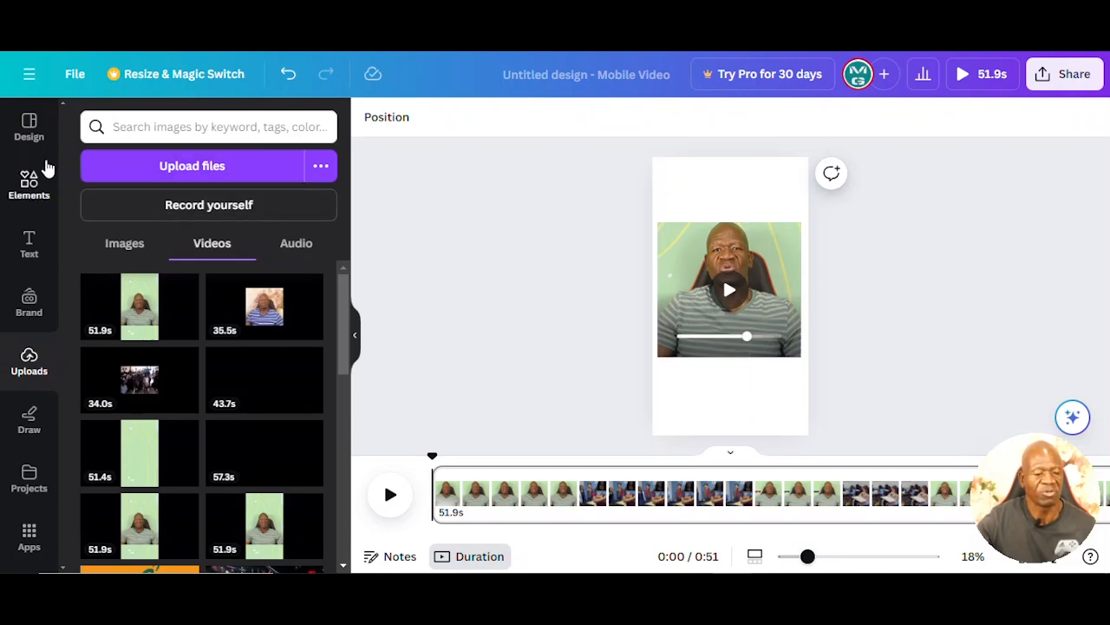
- Add a square shape and stretch it into a centered banner covering the blank area above the video
left_click(18, 191)
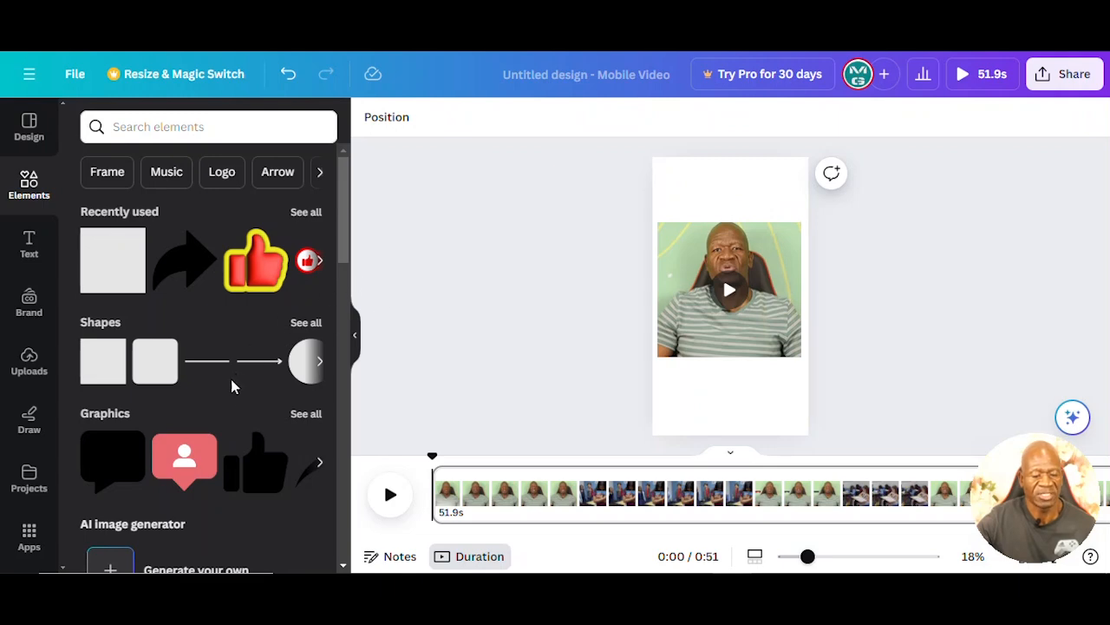
left_click(102, 367)
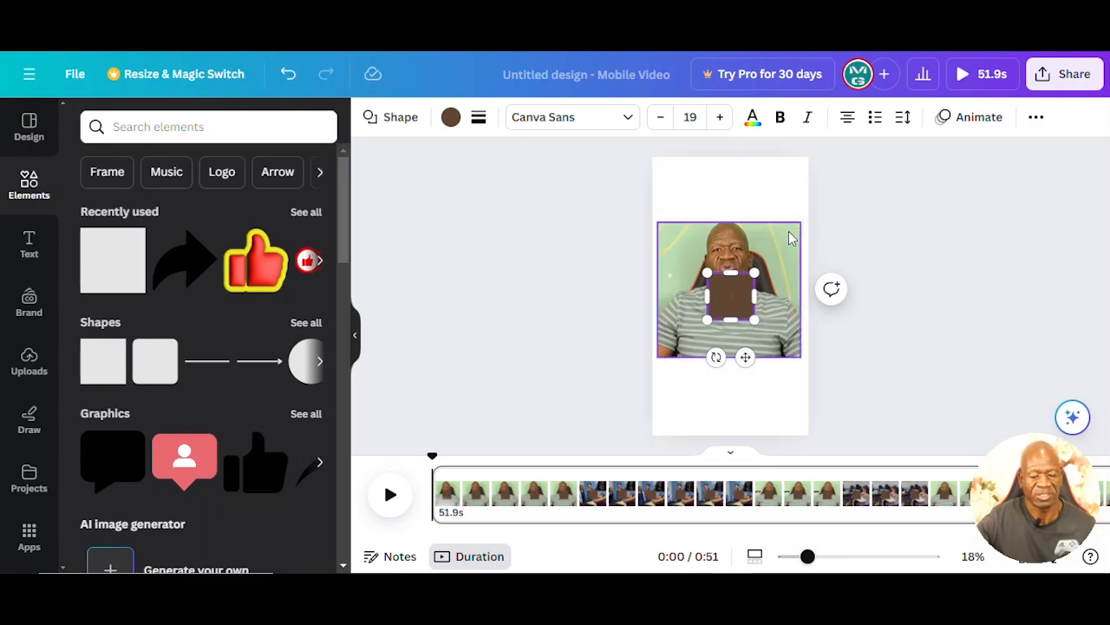
left_click_drag(742, 289, 659, 186)
left_click_drag(754, 201, 810, 196)
left_click_drag(732, 172, 726, 157)
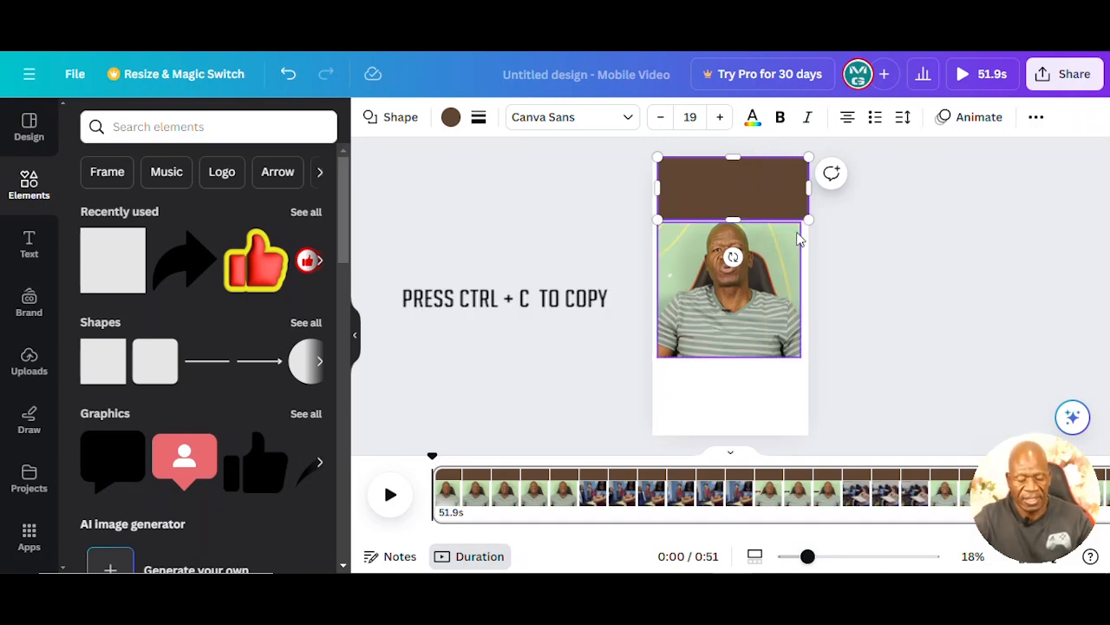
left_click(760, 414)
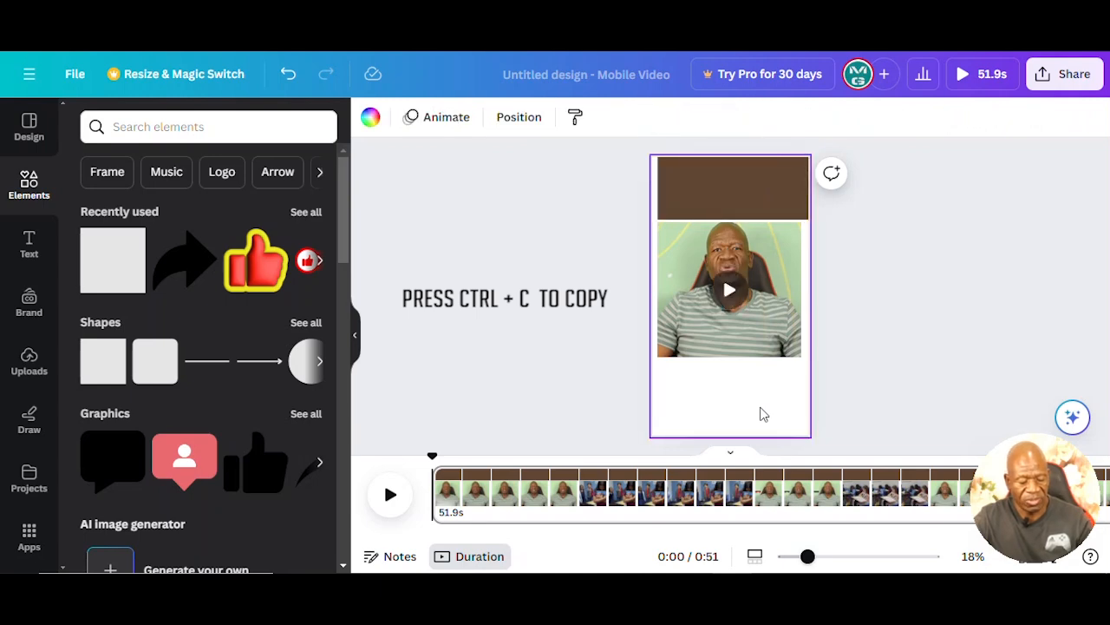
mouse_move(743, 186)
left_mouse_down()
mouse_move(727, 220)
mouse_move(738, 190)
left_mouse_up()
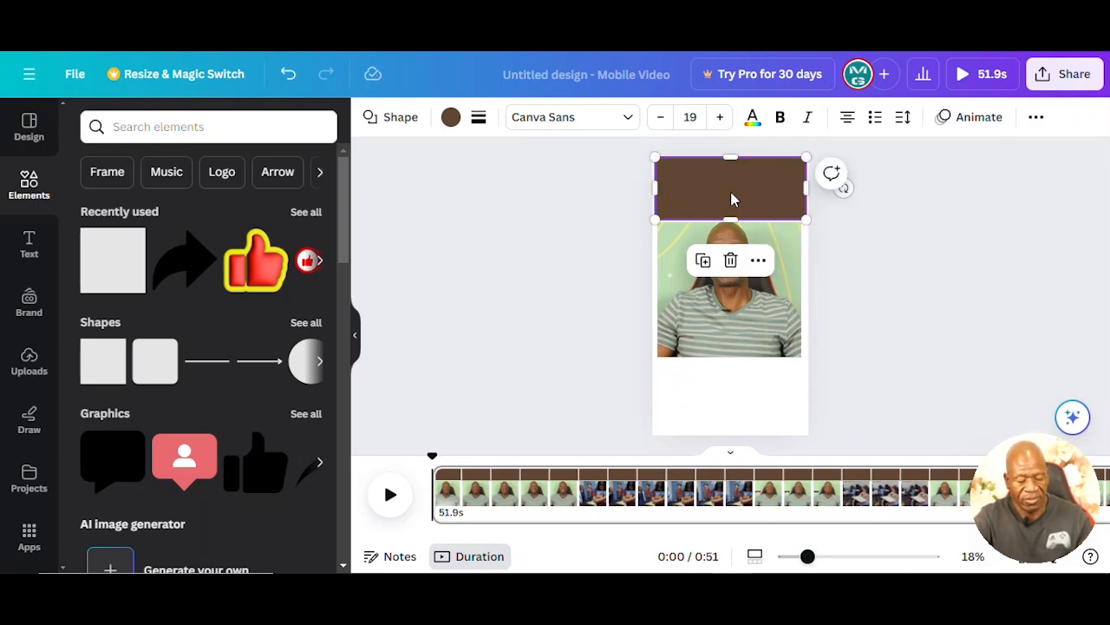
- Paste a copy of the brown banner and fit it into the blank area below the video
key("ctrl+v")
left_click_drag(733, 200, 725, 435)
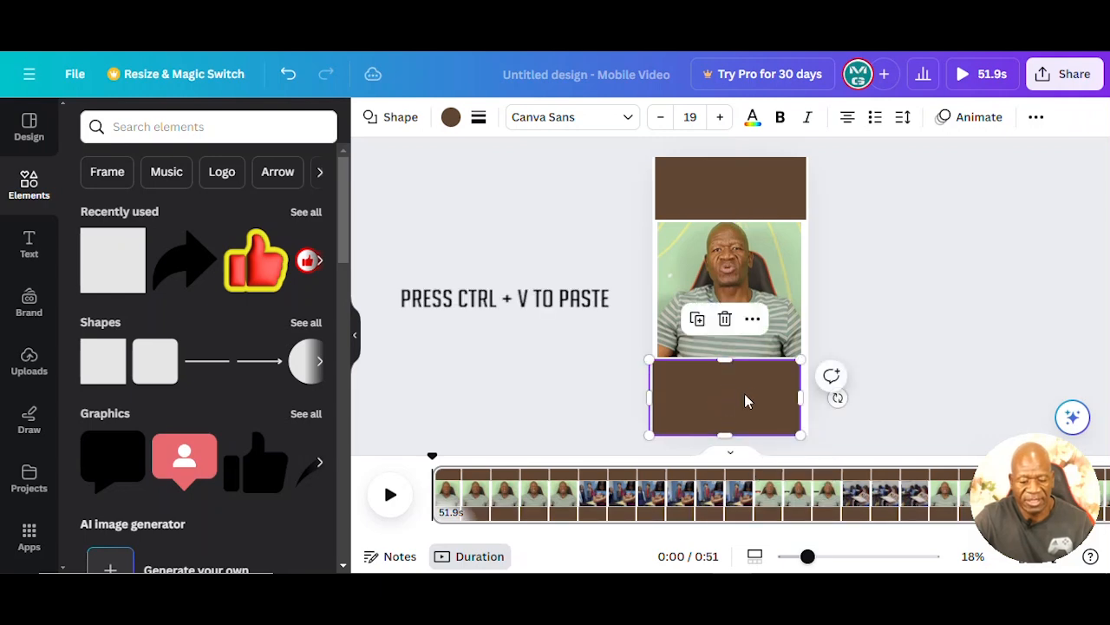
left_click_drag(800, 392, 800, 392)
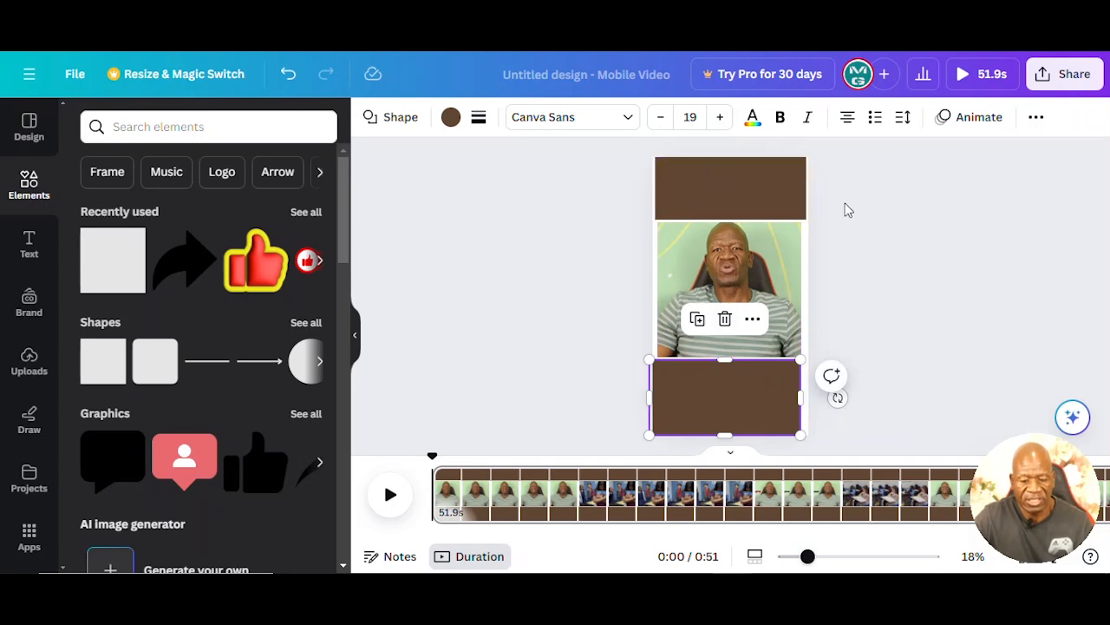
- Stretch the video on both sides so it spans the full width of the page
left_click(782, 280)
left_click_drag(776, 276, 810, 287)
left_click_drag(659, 288, 655, 289)
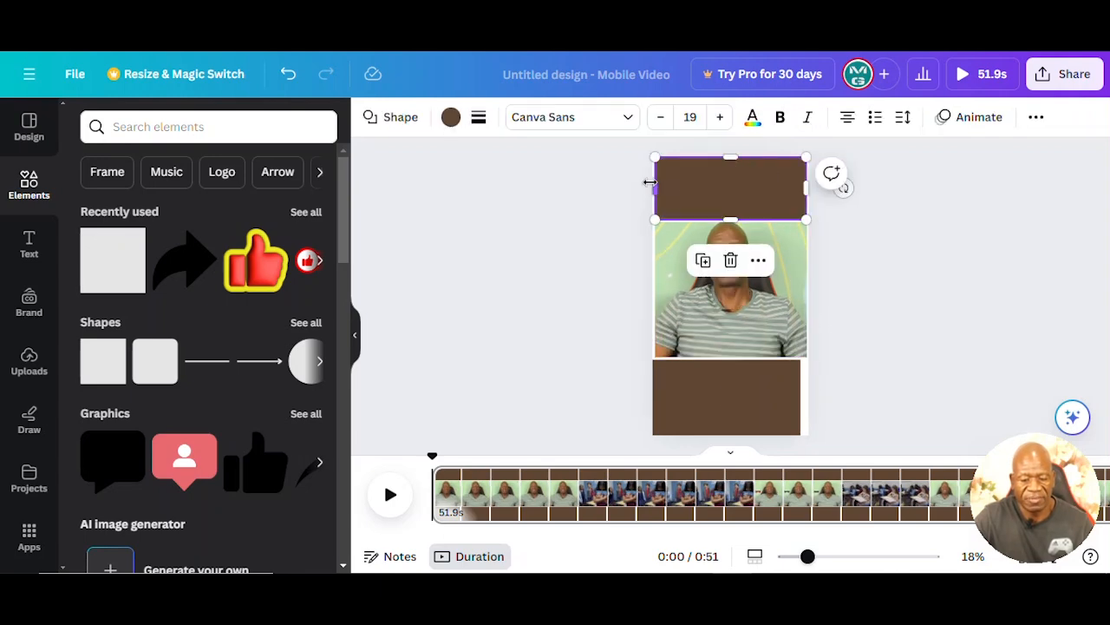
- Widen the brown banners above and below the video to reach both page edges
left_click(644, 190)
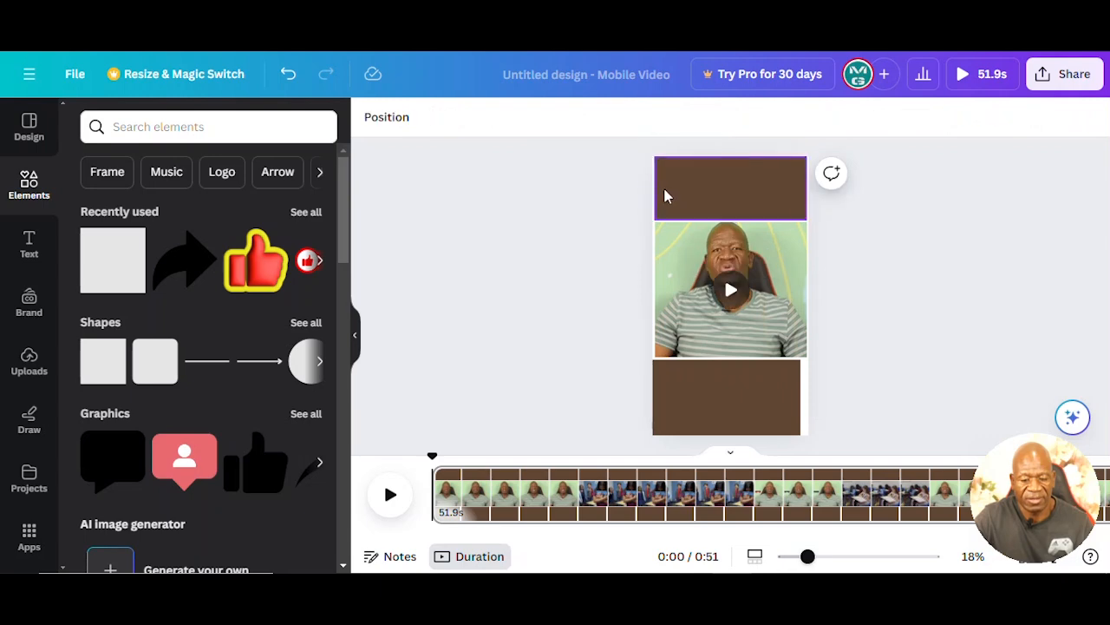
left_click(663, 195)
left_click_drag(657, 186, 653, 187)
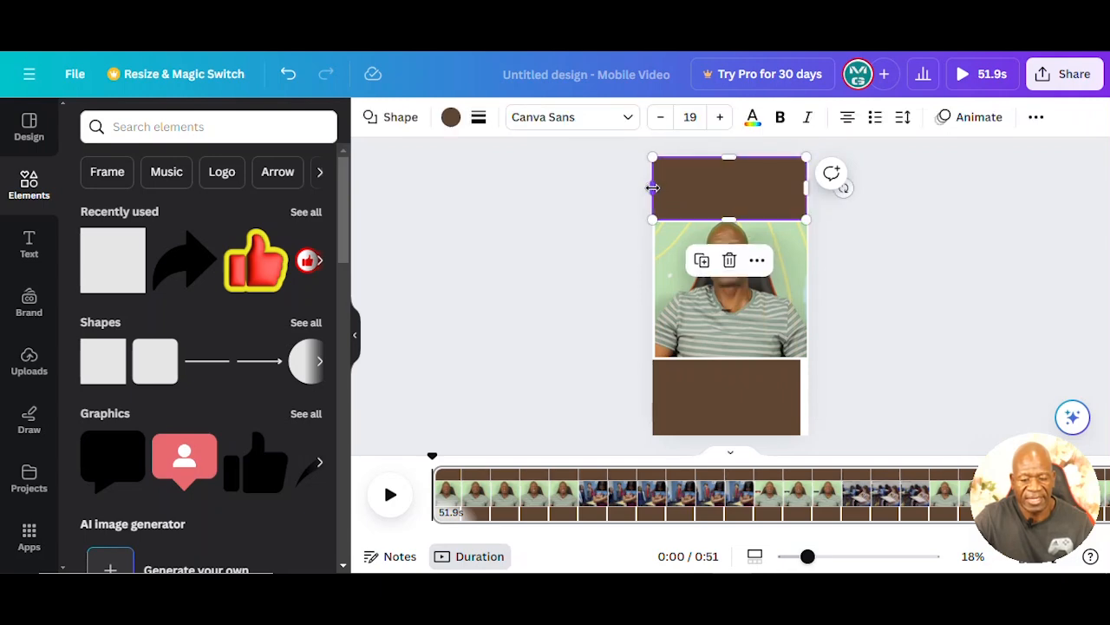
left_click(791, 399)
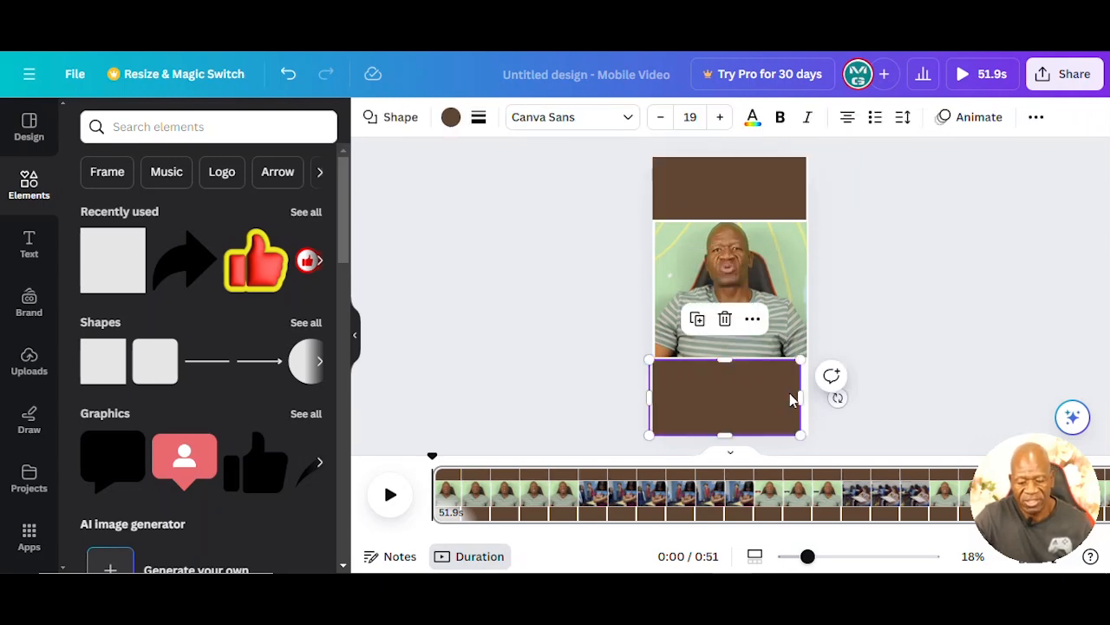
mouse_move(799, 395)
left_mouse_down()
mouse_move(813, 396)
mouse_move(803, 397)
left_mouse_up()
left_click(903, 276)
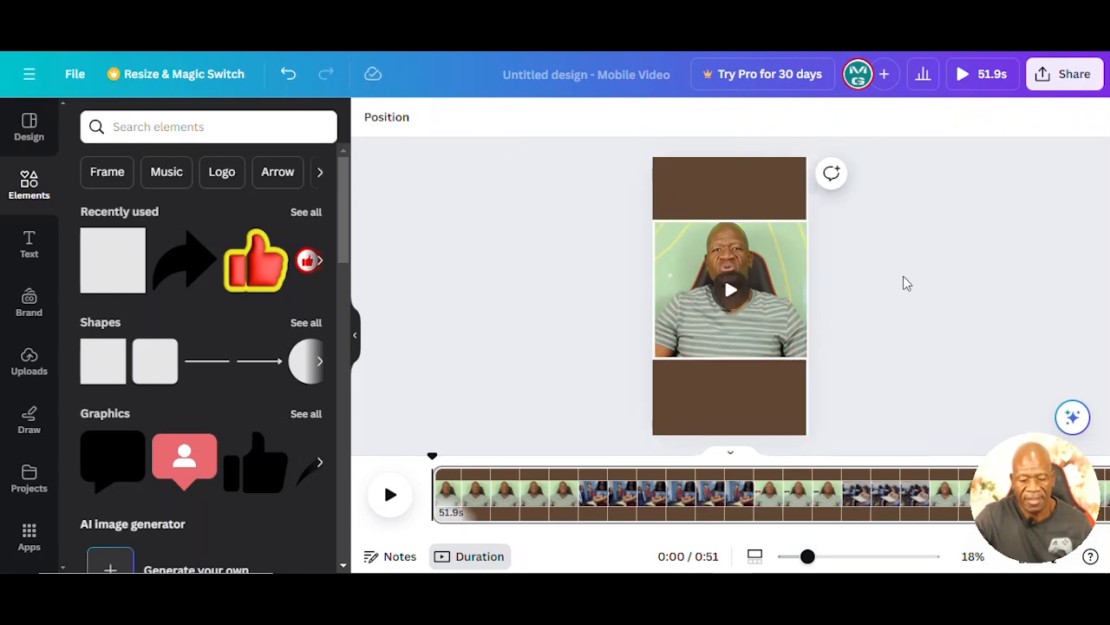
- Recolor both the upper and lower banners from the default solid colors to light turquoise
left_click(707, 184)
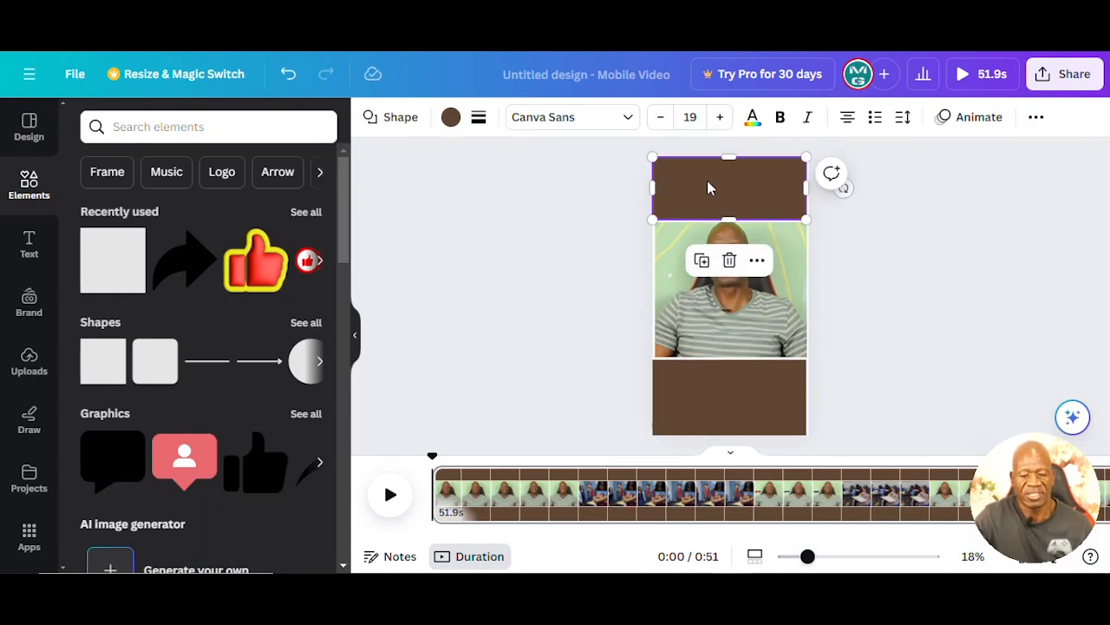
left_click(451, 119)
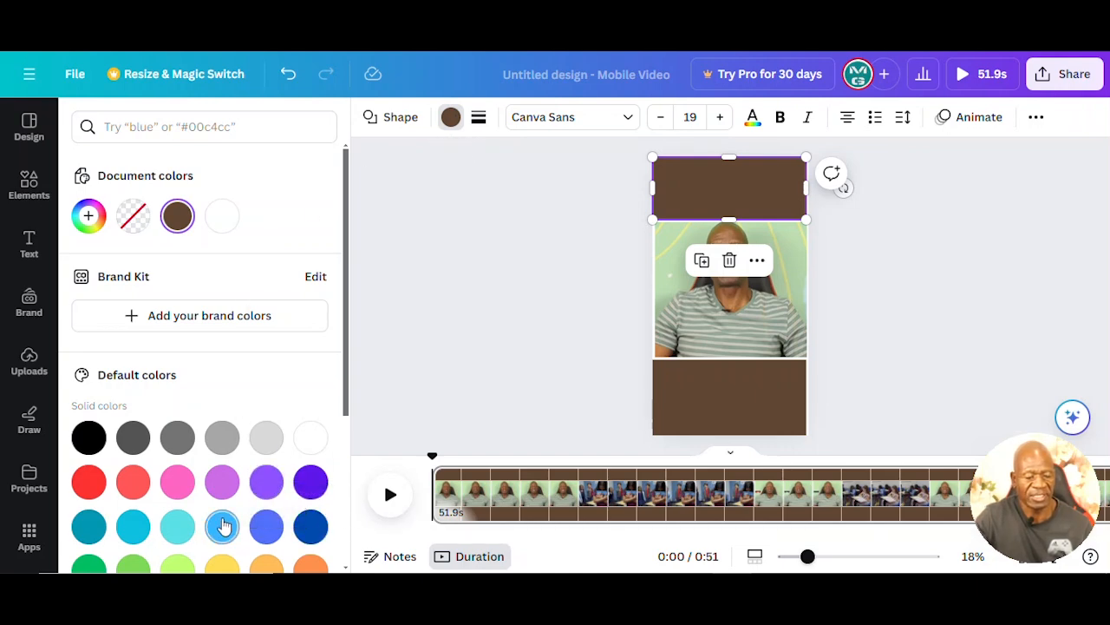
left_click(175, 528)
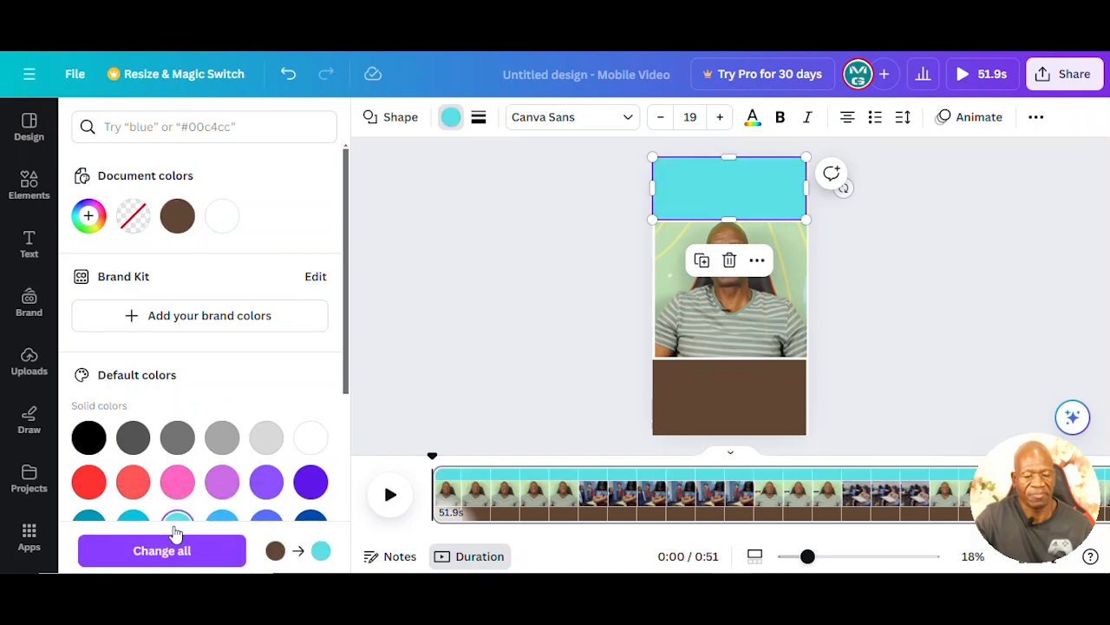
left_click(694, 399)
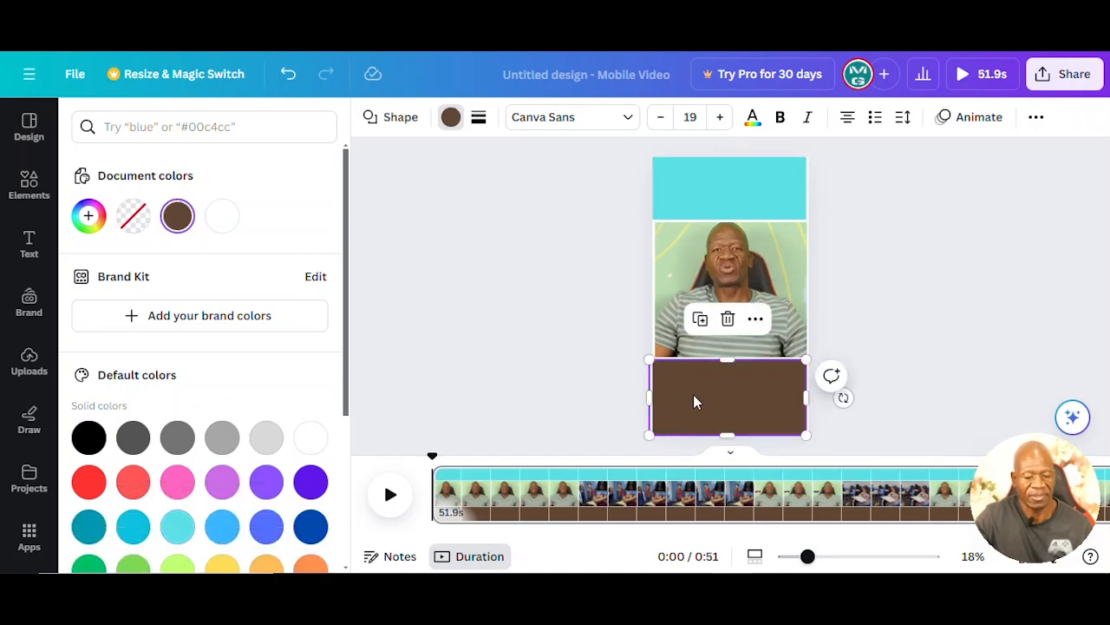
left_click(178, 526)
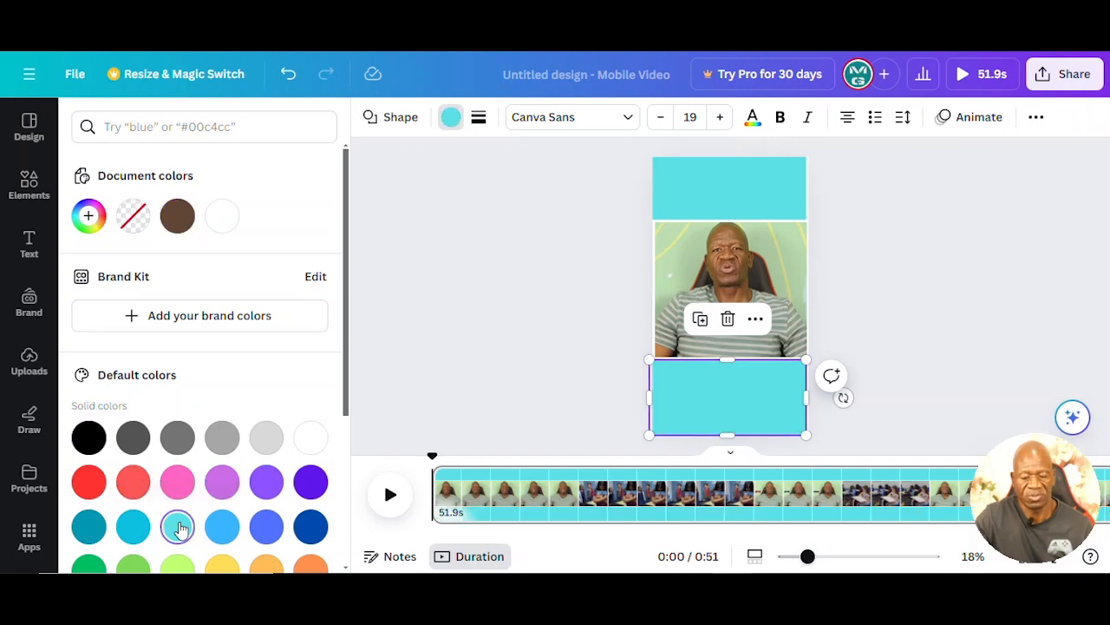
key("Escape")
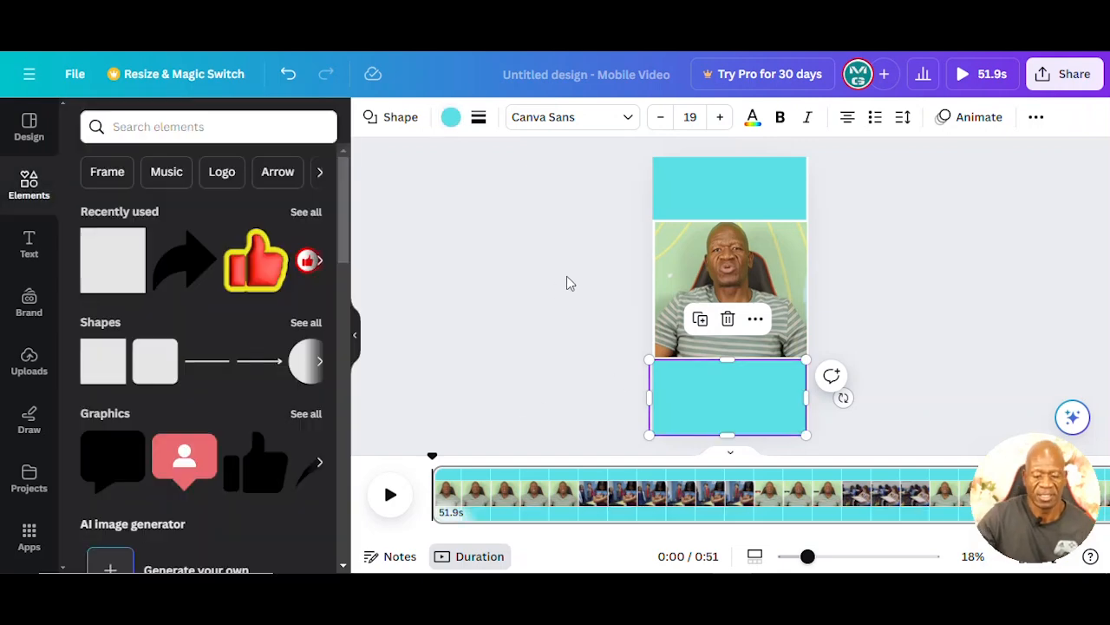
- Add a heading reading "Stop bullying" and move it up onto the upper turquoise banner
left_click(793, 184)
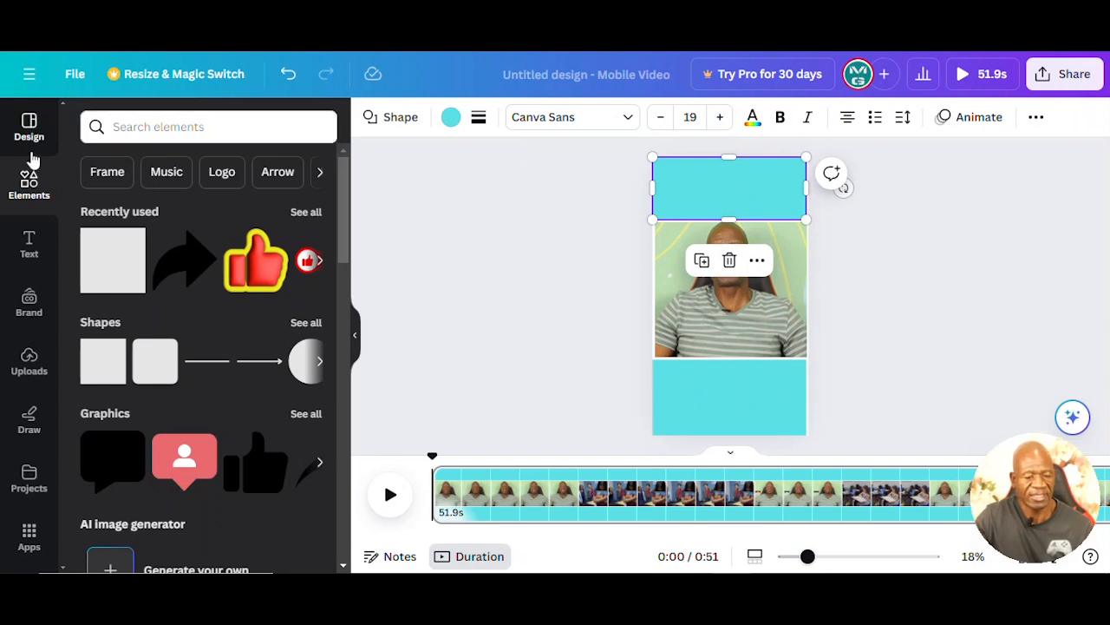
left_click(30, 249)
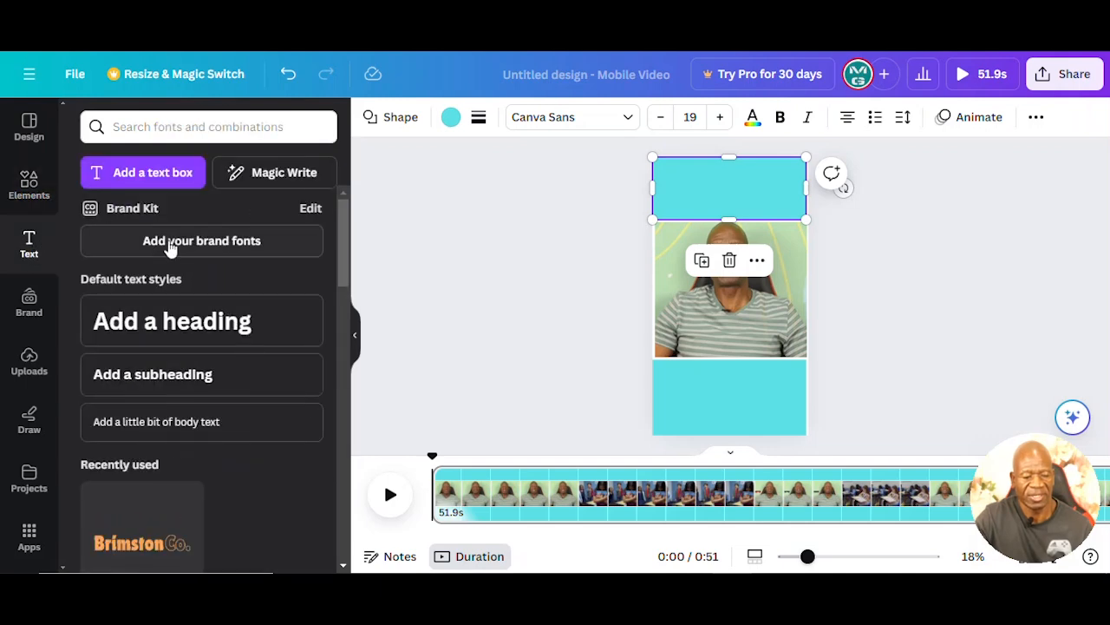
left_click(199, 323)
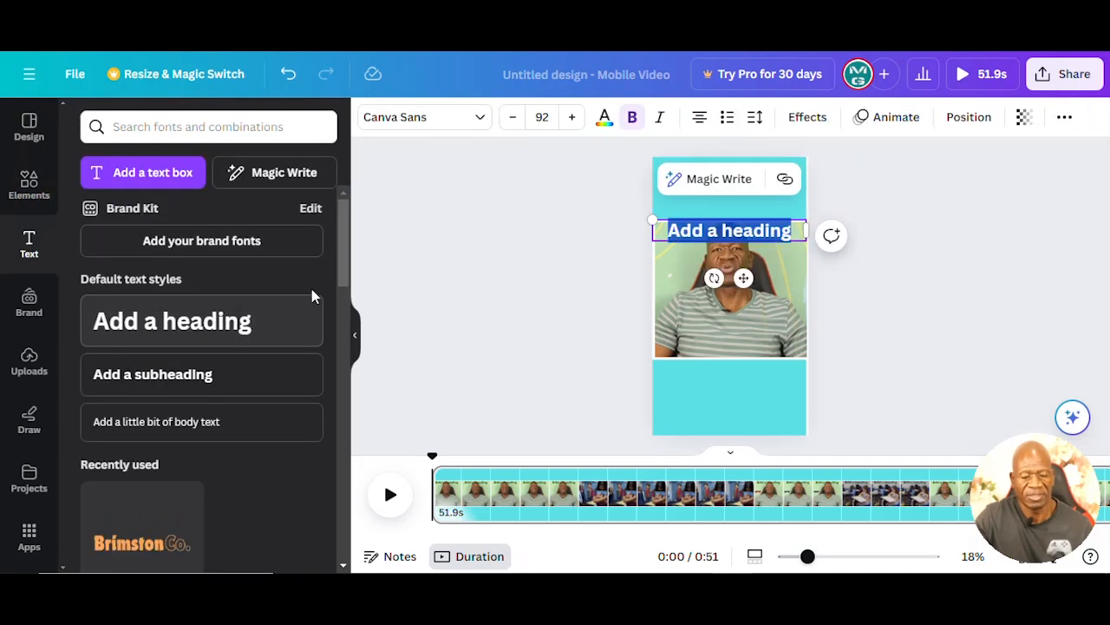
left_click(796, 232)
key("BackSpace")
key("BackSpace")
key("BackSpace")
key("BackSpace")
key("BackSpace")
key("BackSpace")
key("BackSpace")
key("BackSpace")
key("BackSpace")
key("BackSpace")
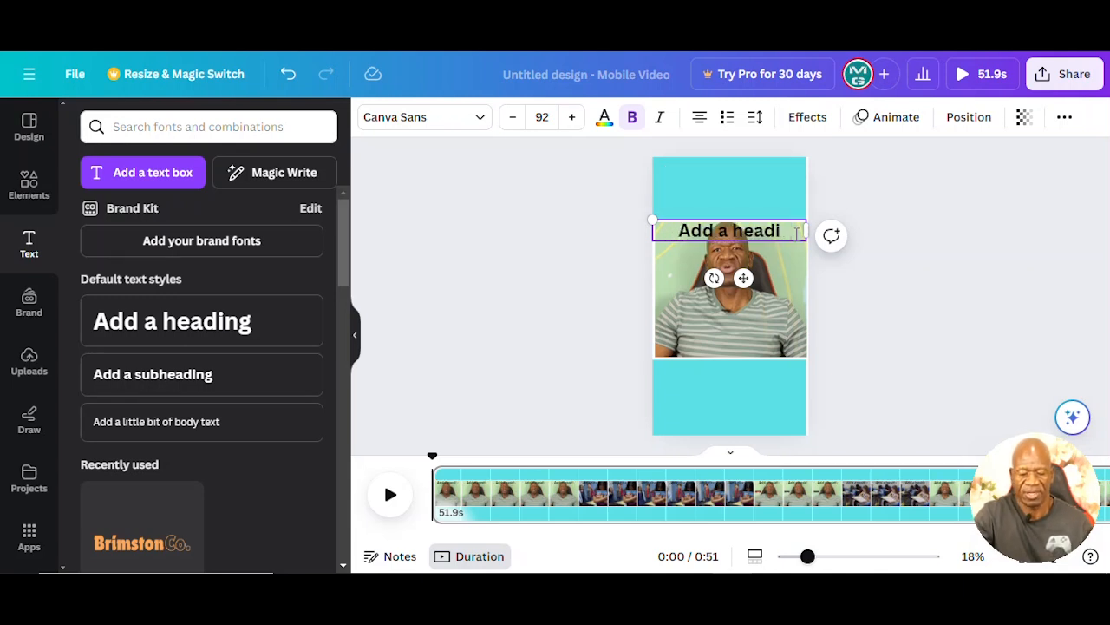
key("BackSpace")
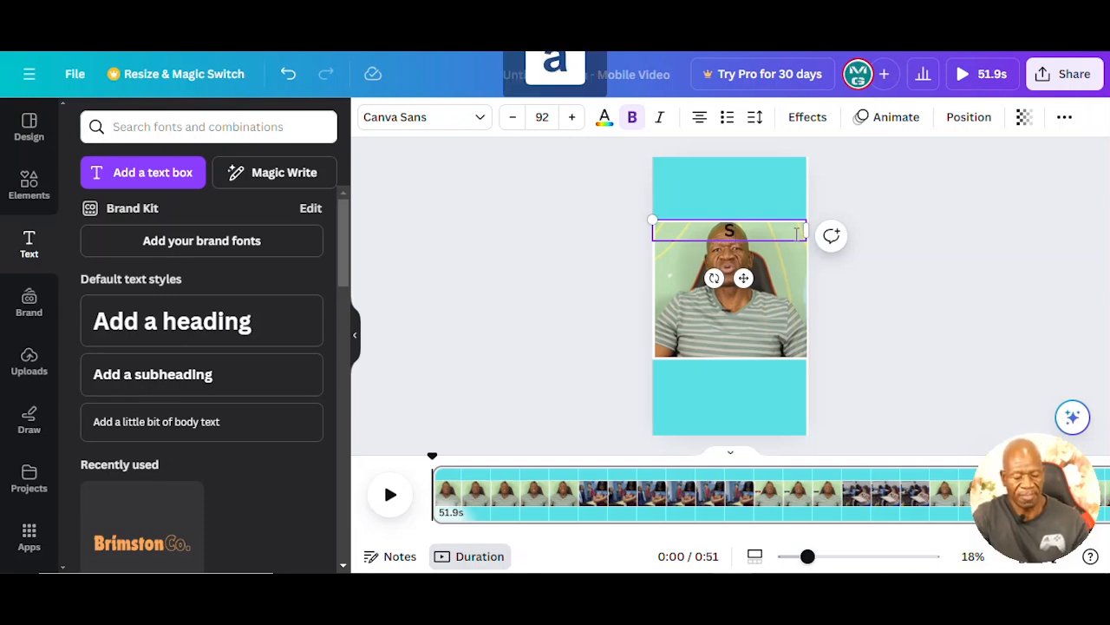
type("Stop")
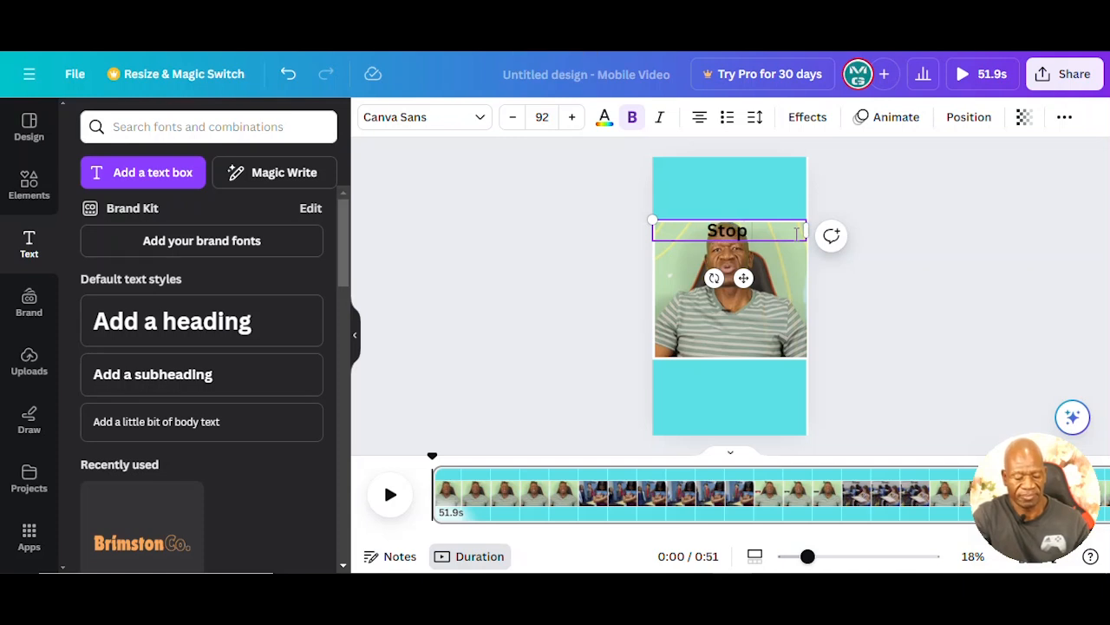
type(" bu")
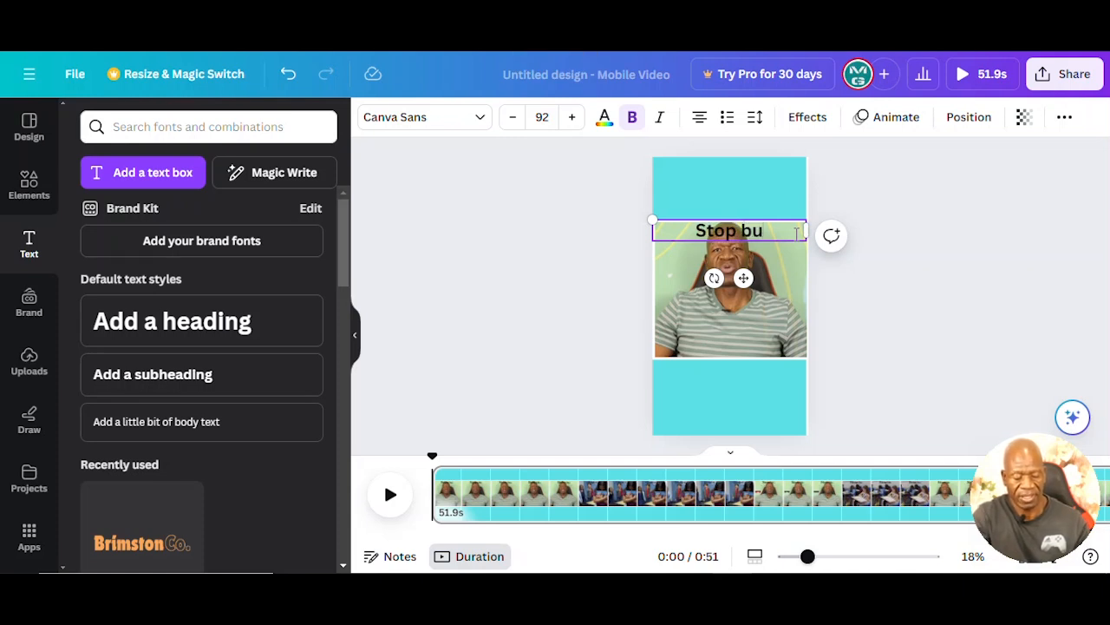
type("llying")
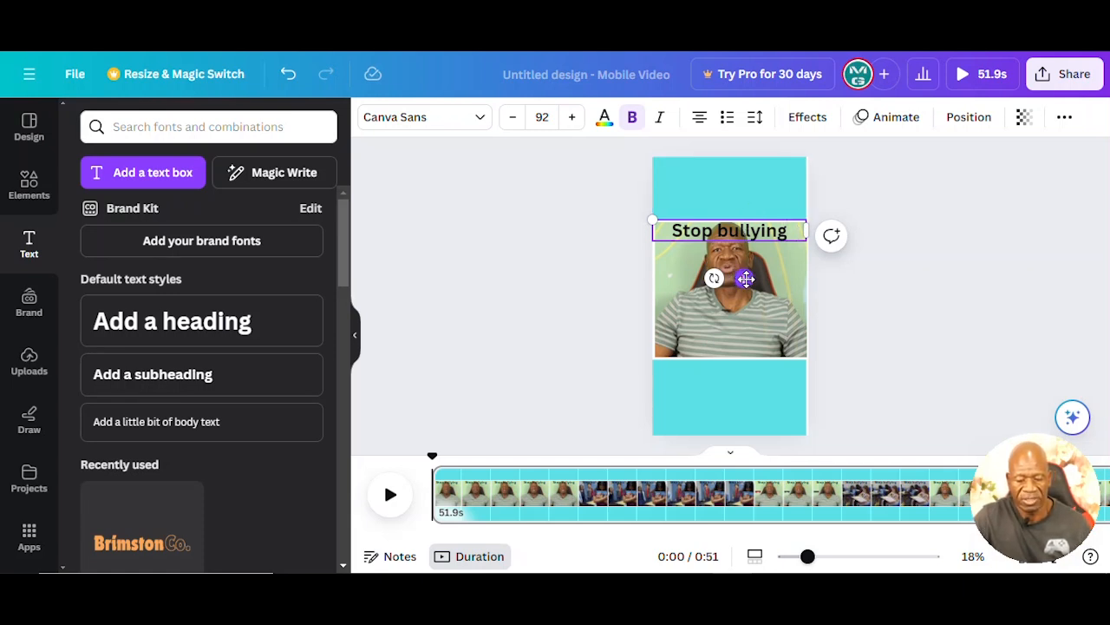
left_click_drag(746, 278, 746, 222)
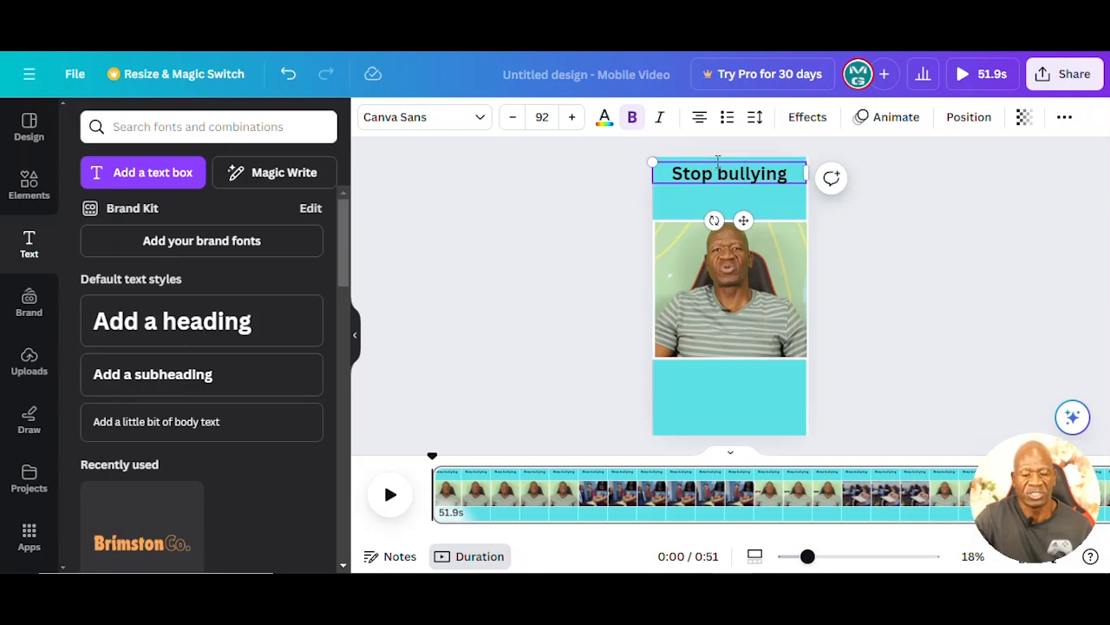
- Apply the Background text effect to the "Stop bullying" heading and set the background color to white
left_click(807, 118)
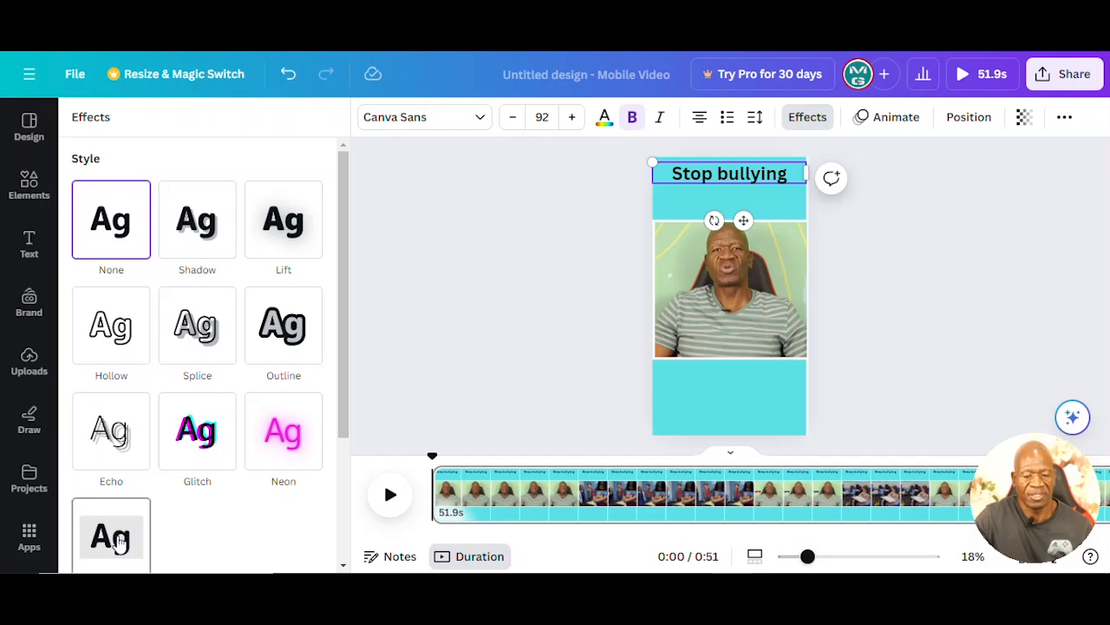
left_click(121, 542)
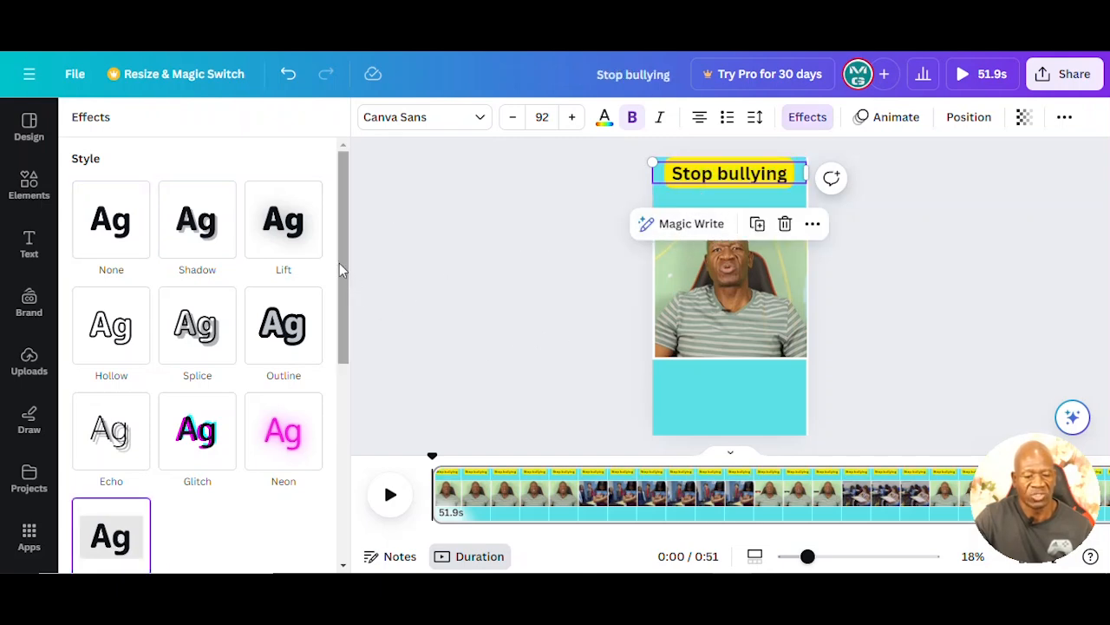
left_click_drag(344, 266, 370, 424)
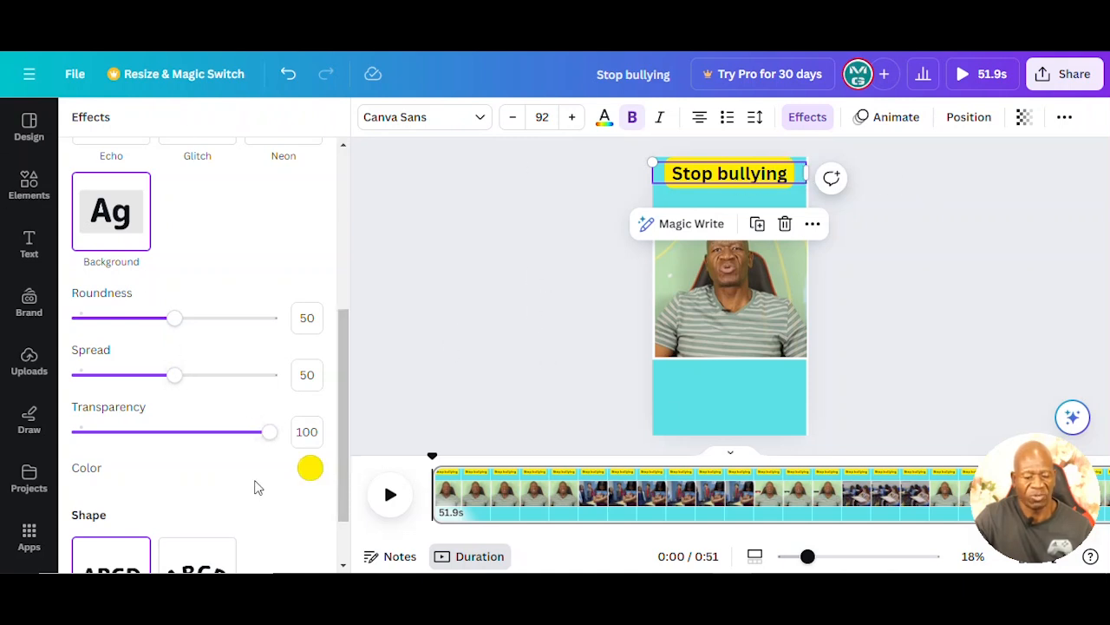
left_click(310, 470)
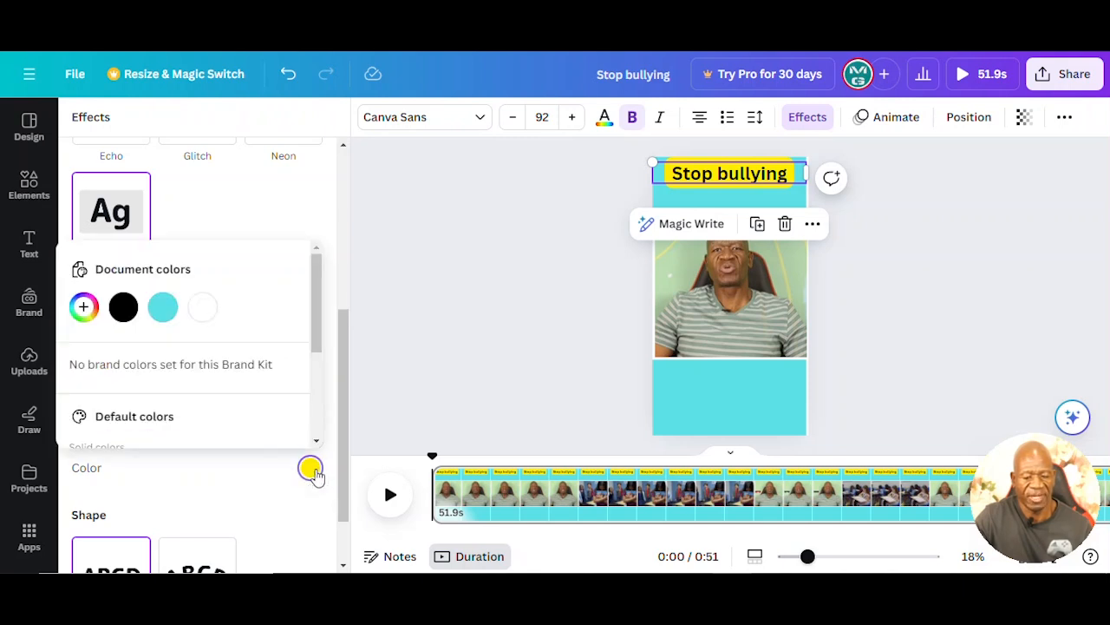
mouse_move(314, 293)
left_mouse_down()
mouse_move(322, 352)
mouse_move(320, 297)
left_mouse_up()
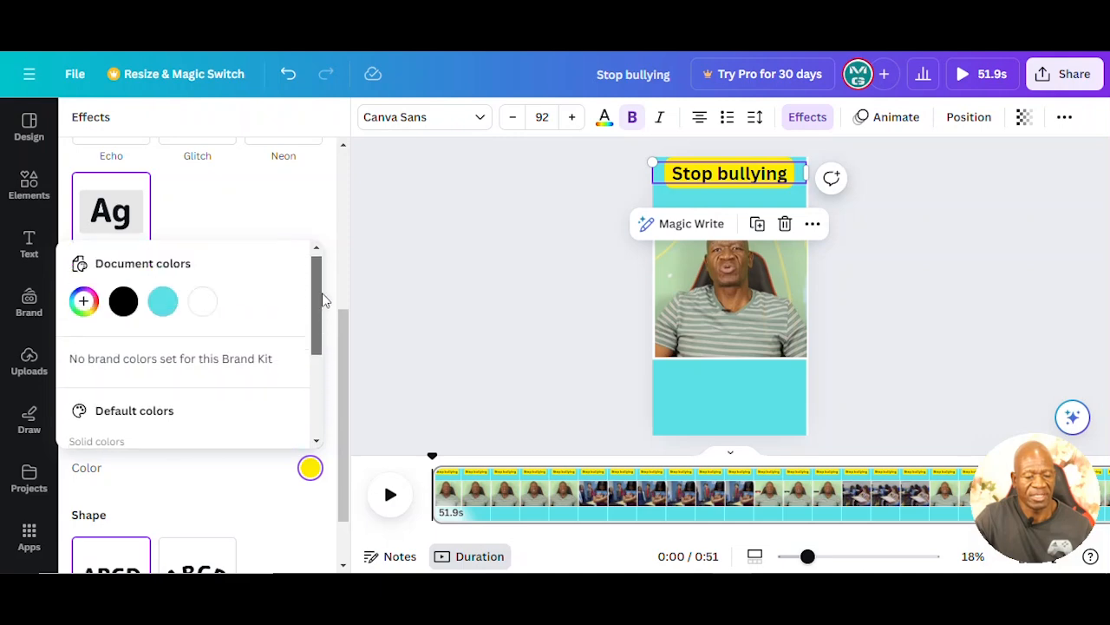
left_click(213, 307)
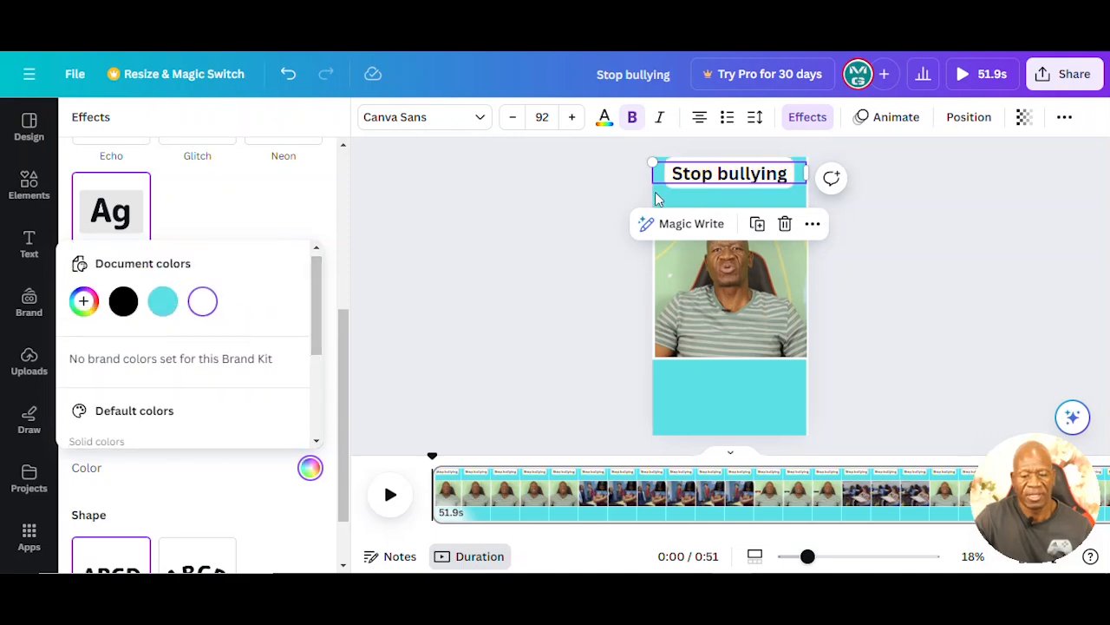
left_click(520, 185)
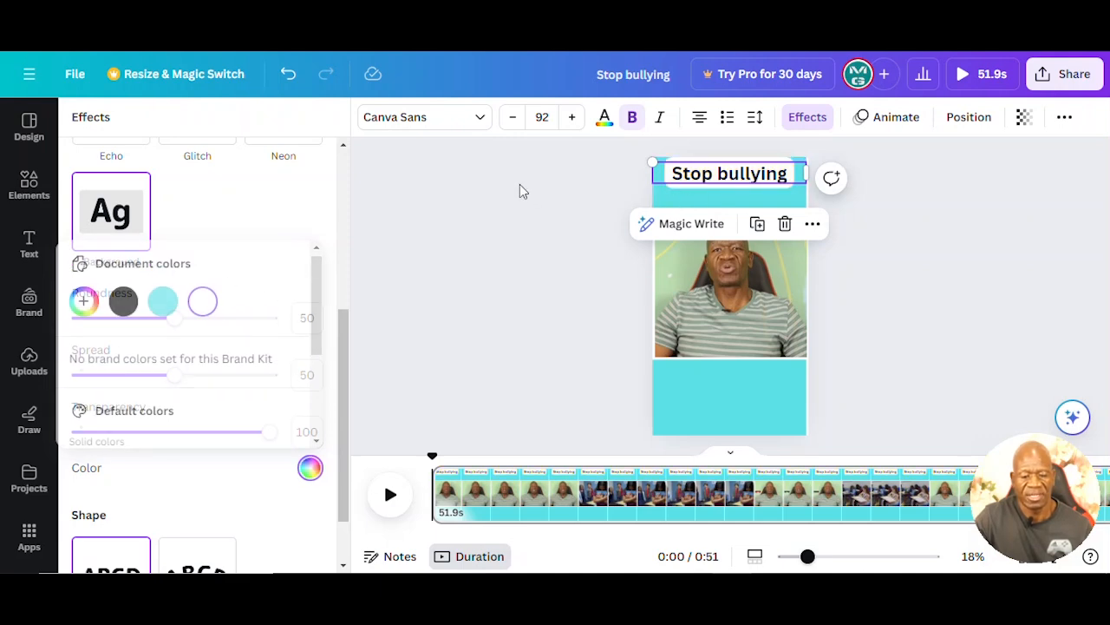
left_click(951, 198)
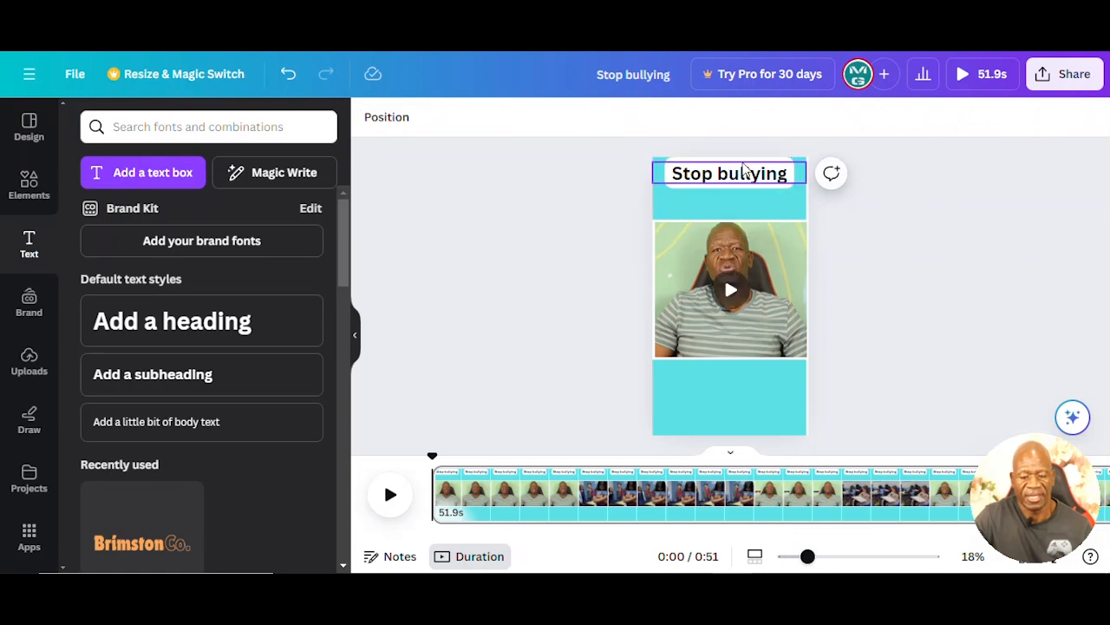
- Move the "Stop bullying" heading slightly down to the middle of the upper banner
left_click(742, 168)
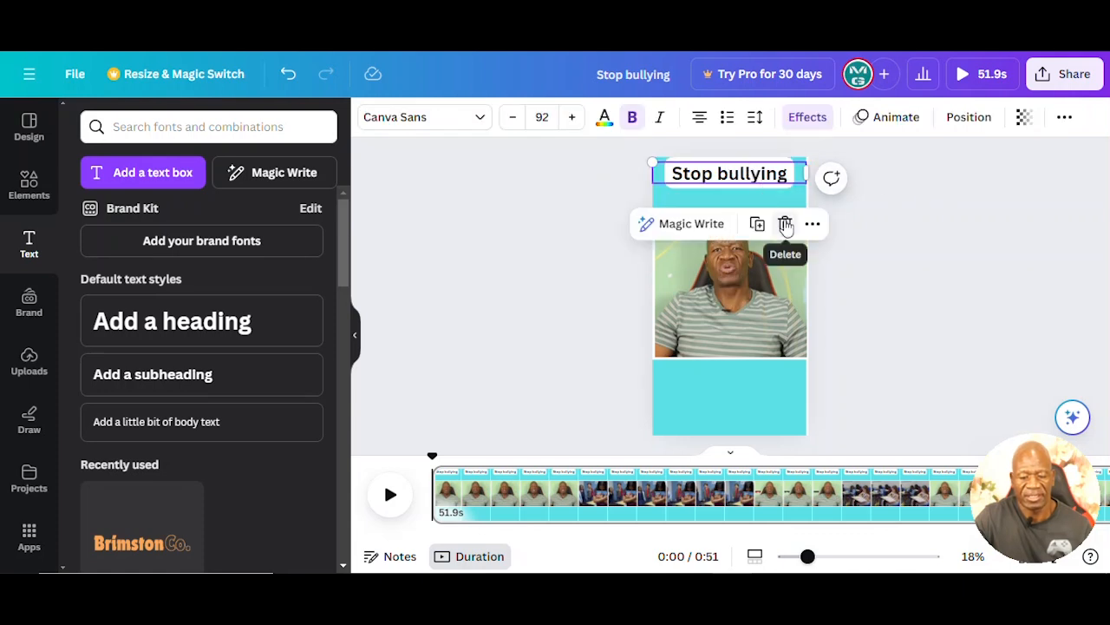
mouse_move(737, 182)
left_mouse_down()
mouse_move(742, 205)
mouse_move(743, 192)
left_mouse_up()
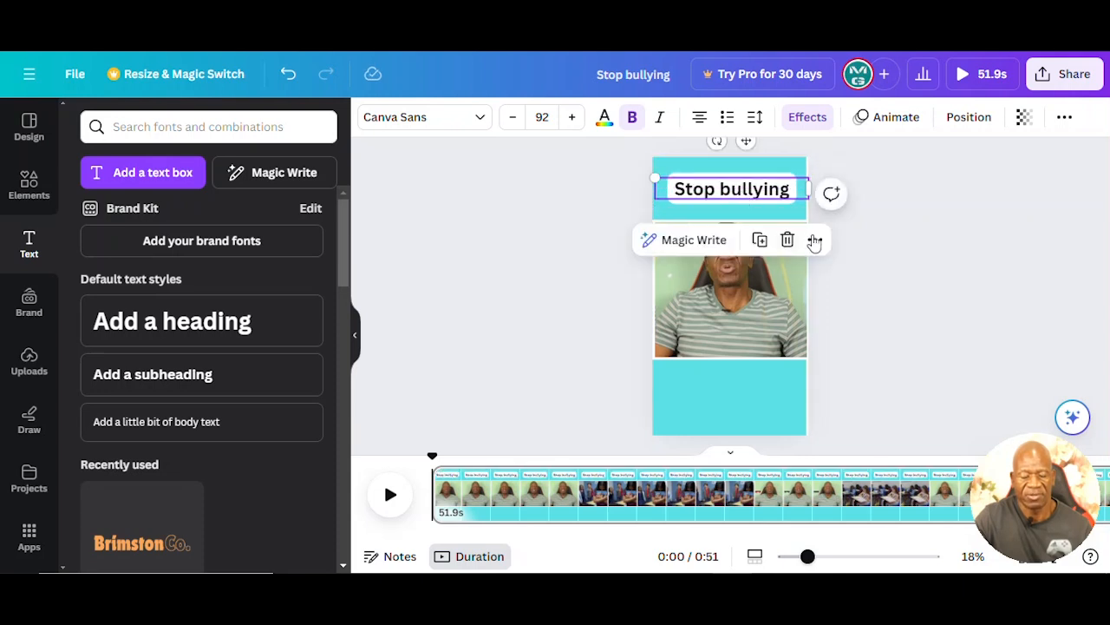
left_click(878, 212)
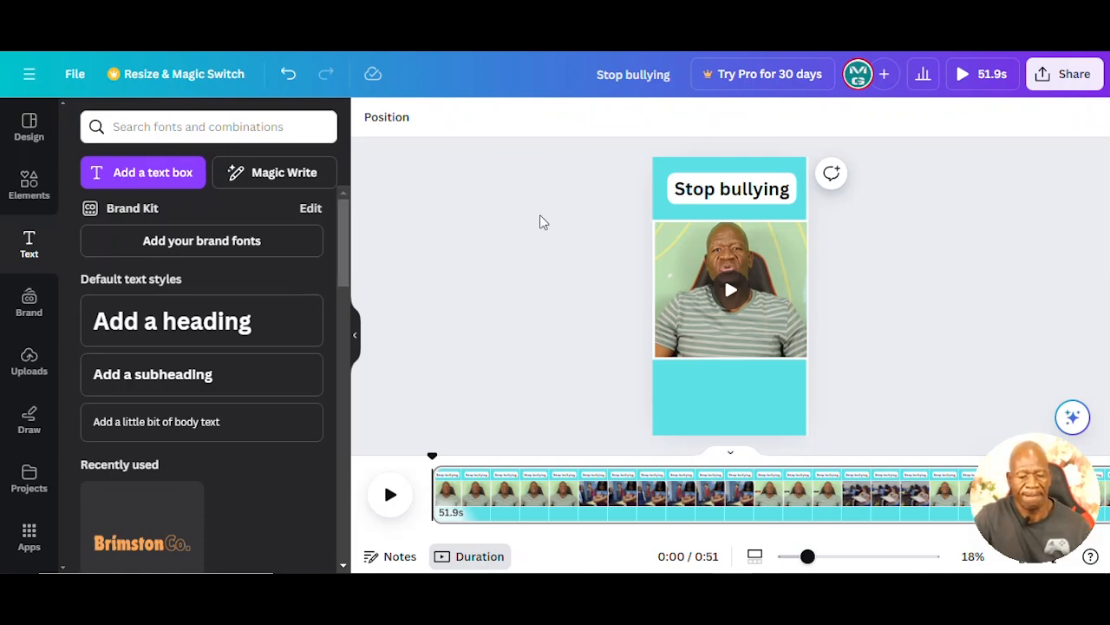
- Play the first few seconds of the design to preview it with the heading, and pause playback
left_click(748, 178)
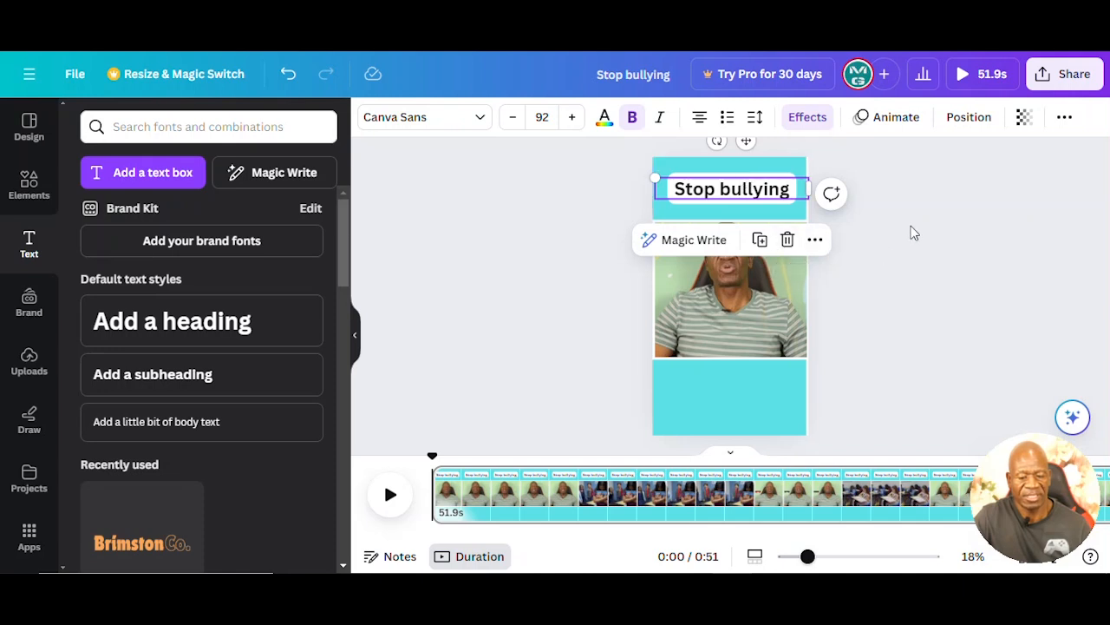
left_click(876, 298)
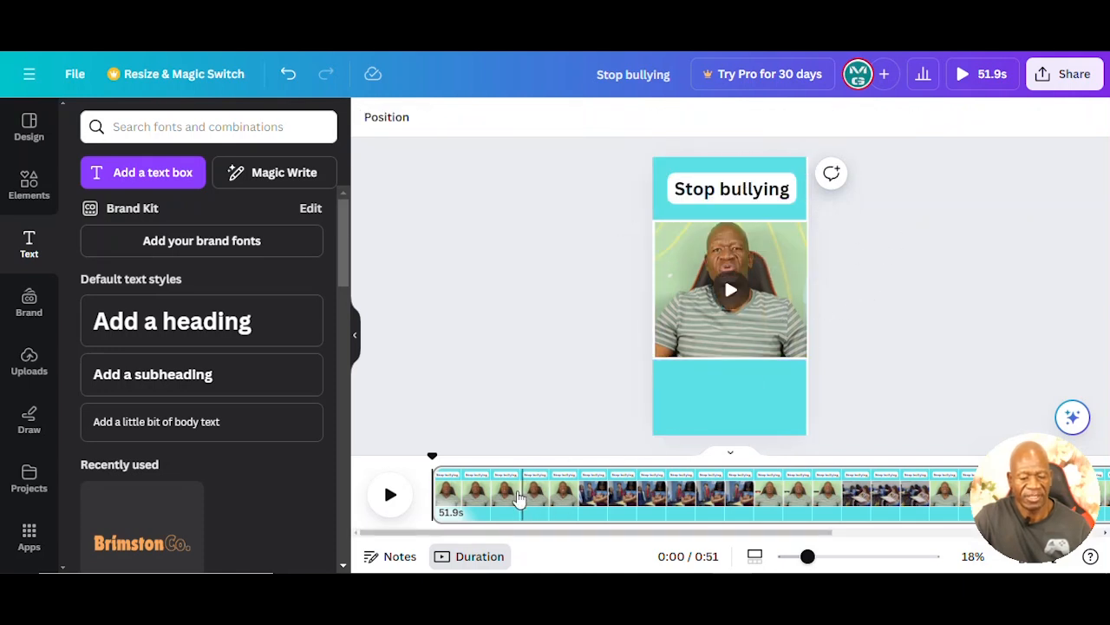
left_click(387, 503)
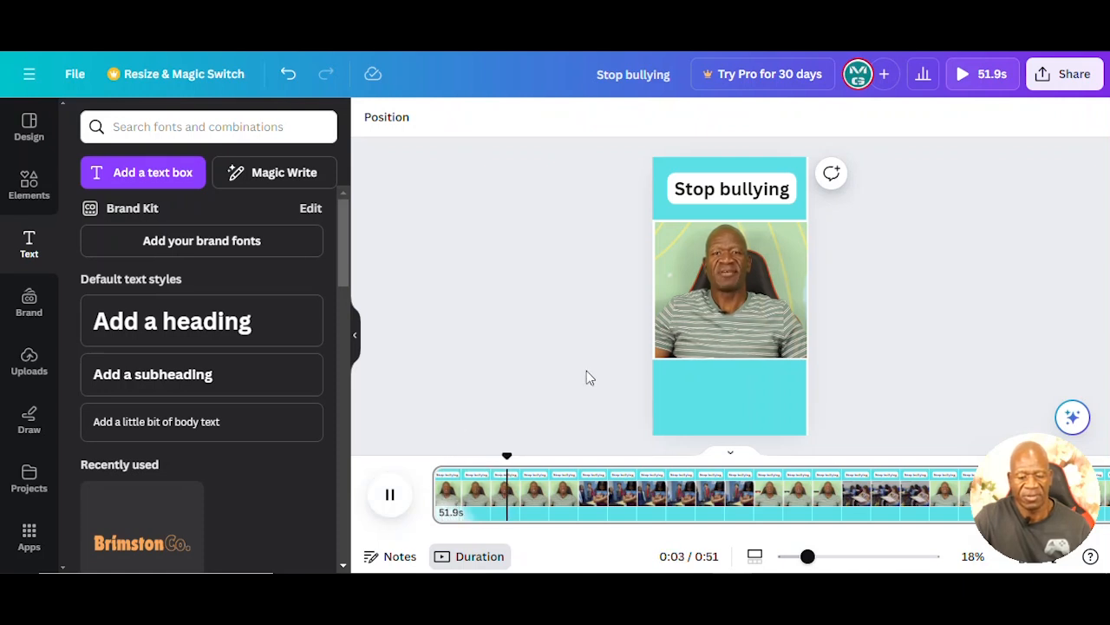
left_click(401, 503)
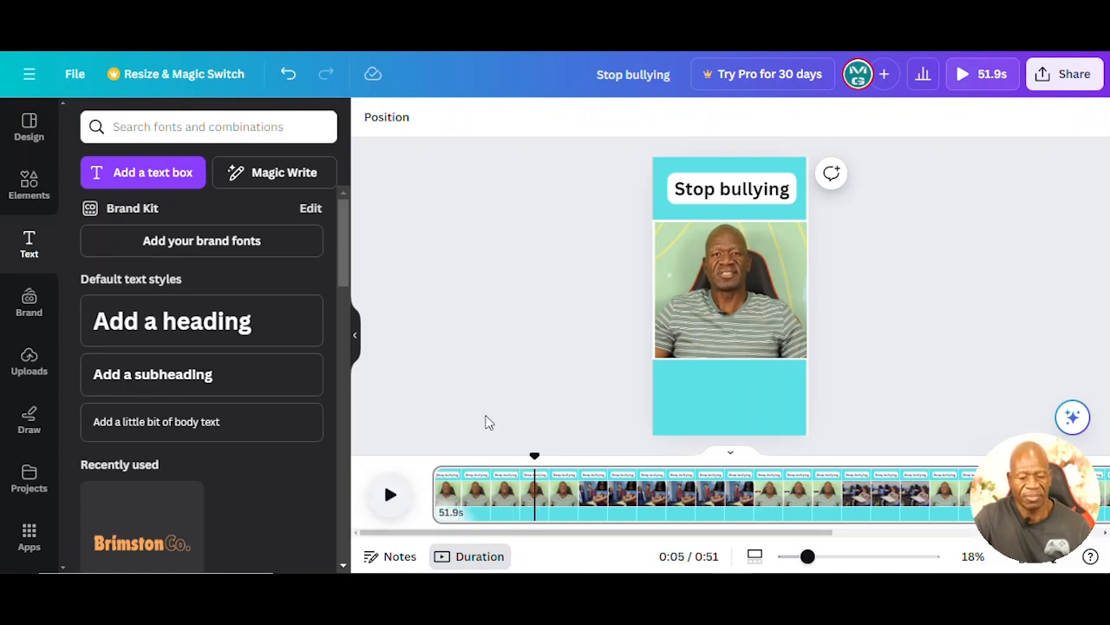
- Move the "Stop bullying" heading up towards the top edge of the upper turquoise banner
left_click(731, 181)
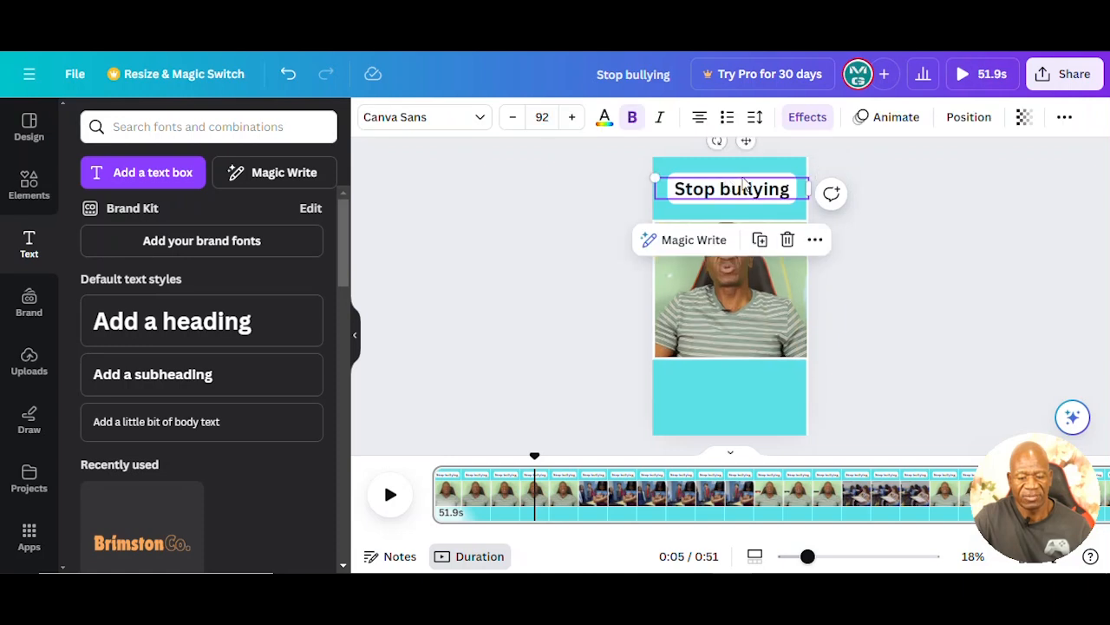
left_click(742, 173)
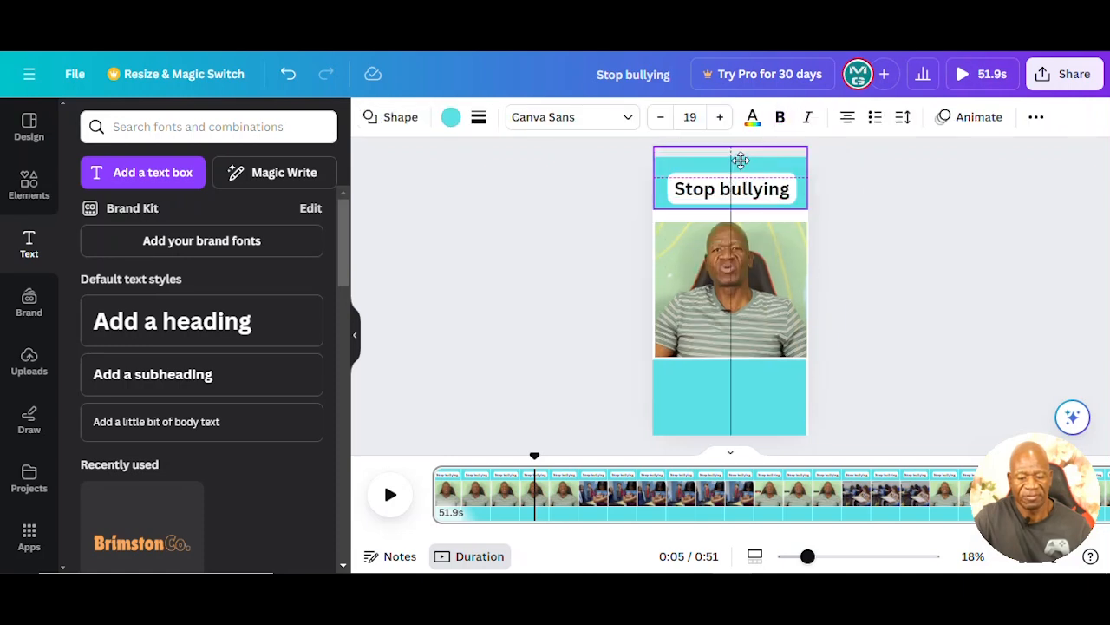
left_click(733, 186)
mouse_move(731, 187)
left_mouse_down()
mouse_move(742, 168)
mouse_move(734, 171)
left_mouse_up()
- Add the round MG logo from the uploaded images, shrink it, and place it on the upper banner below the right end of the heading
left_click(734, 387)
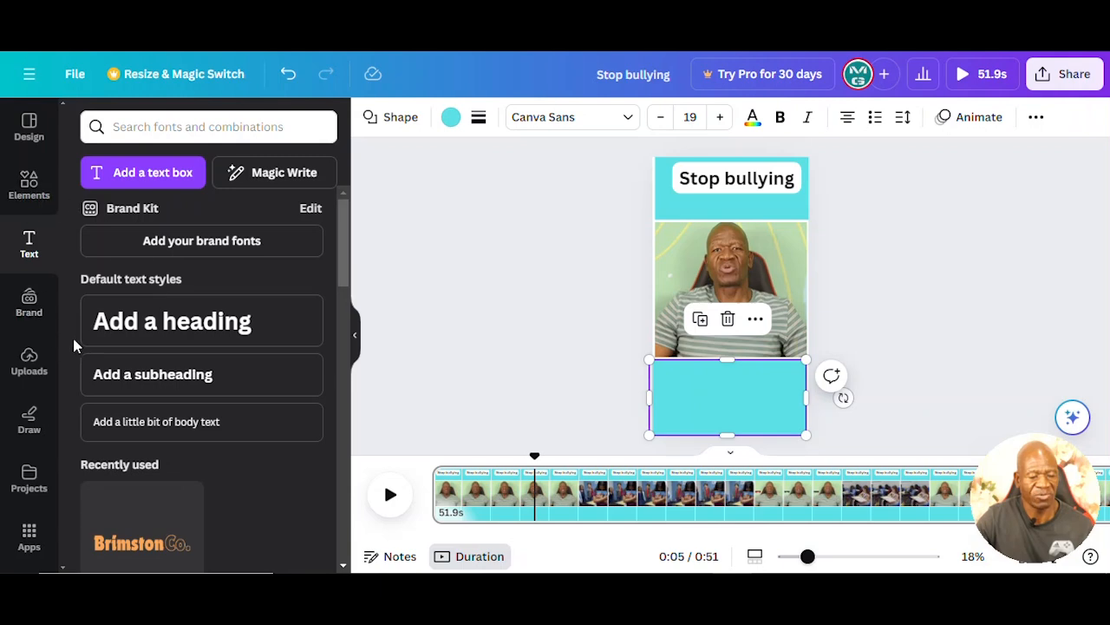
left_click(35, 364)
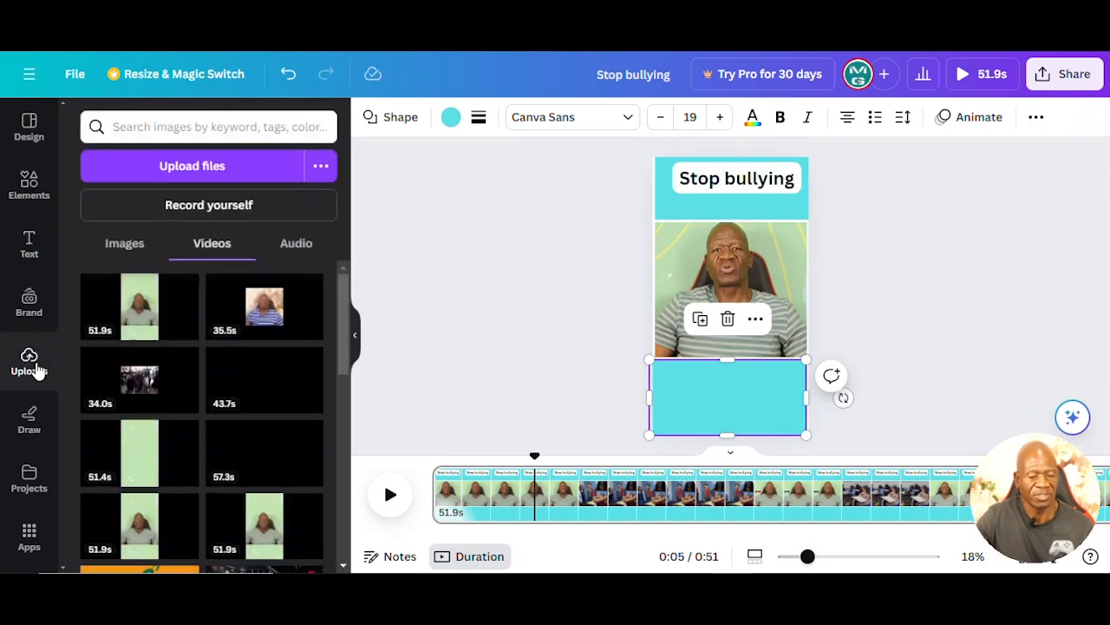
left_click(124, 245)
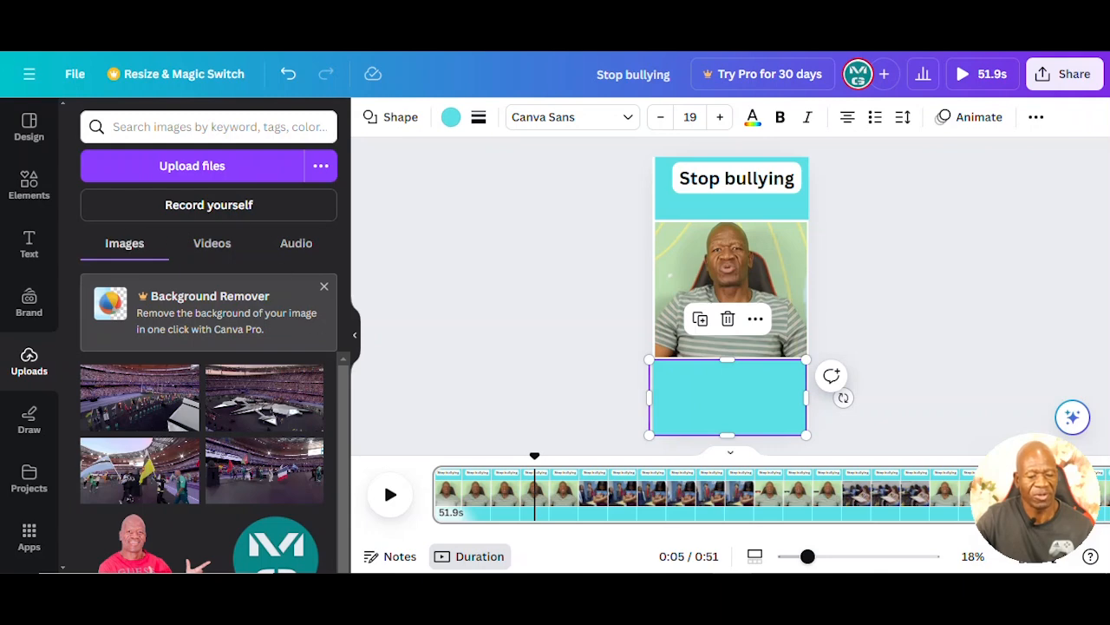
scroll(347, 386, "down", 1)
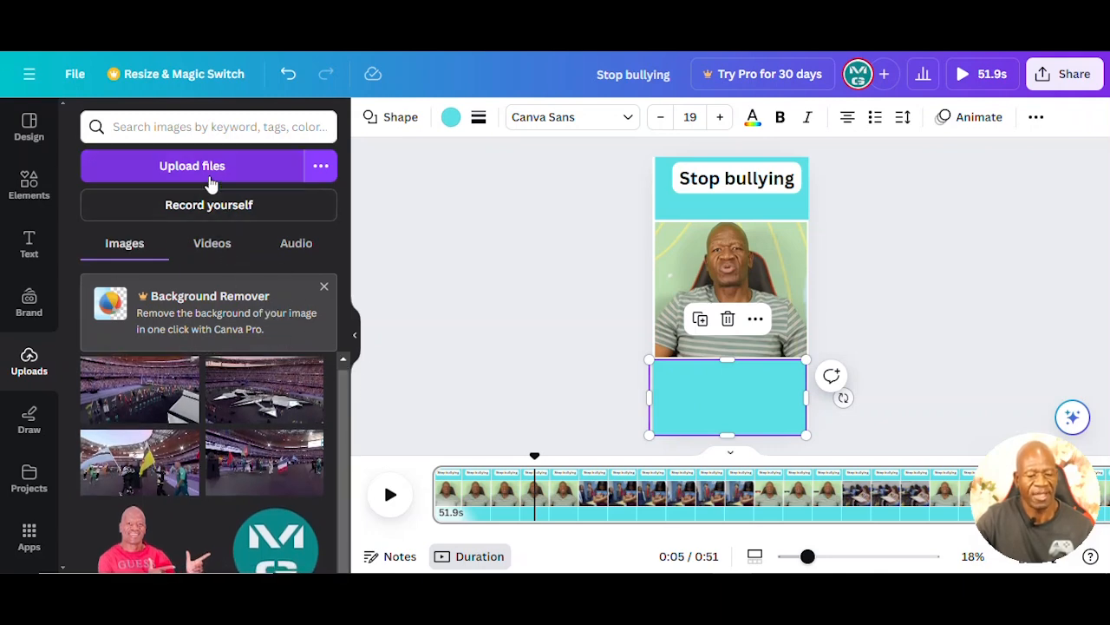
left_click(287, 544)
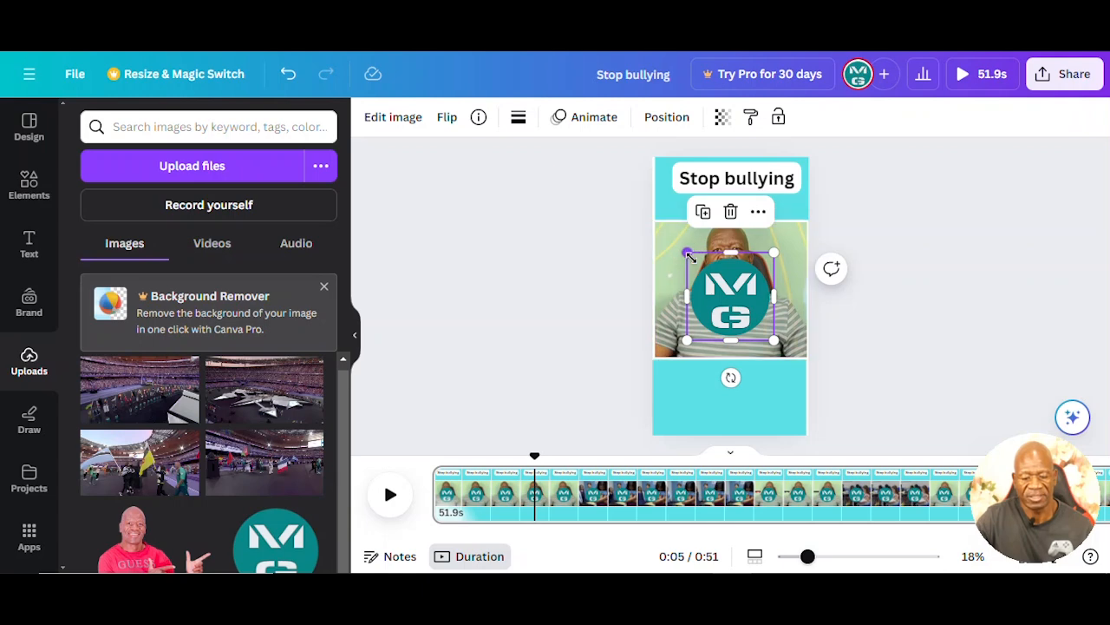
left_click_drag(689, 257, 751, 328)
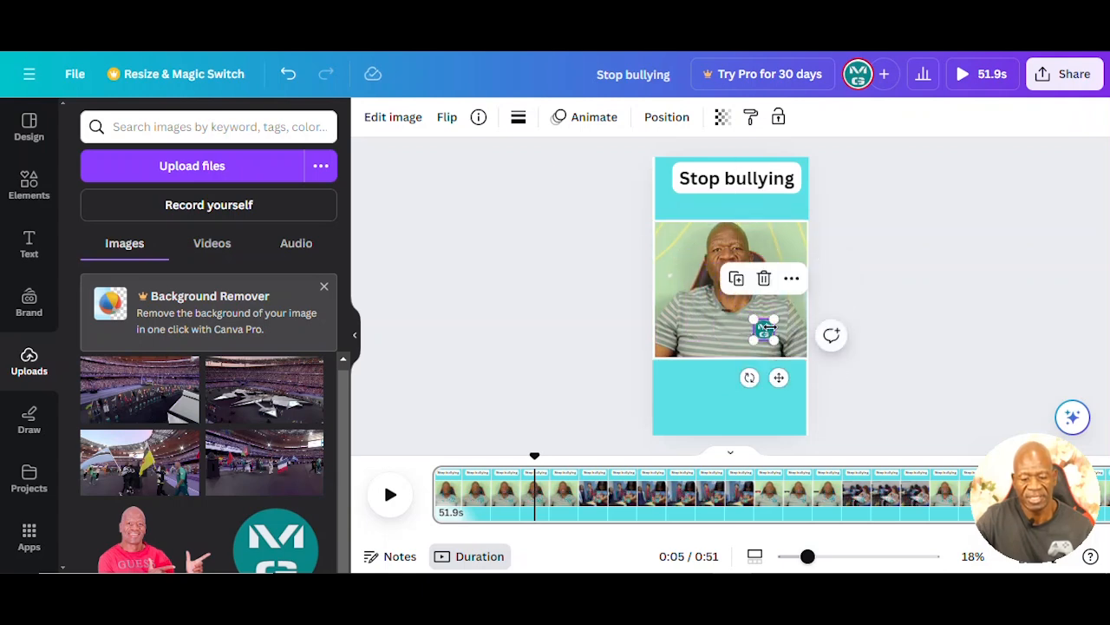
left_click_drag(767, 336, 780, 205)
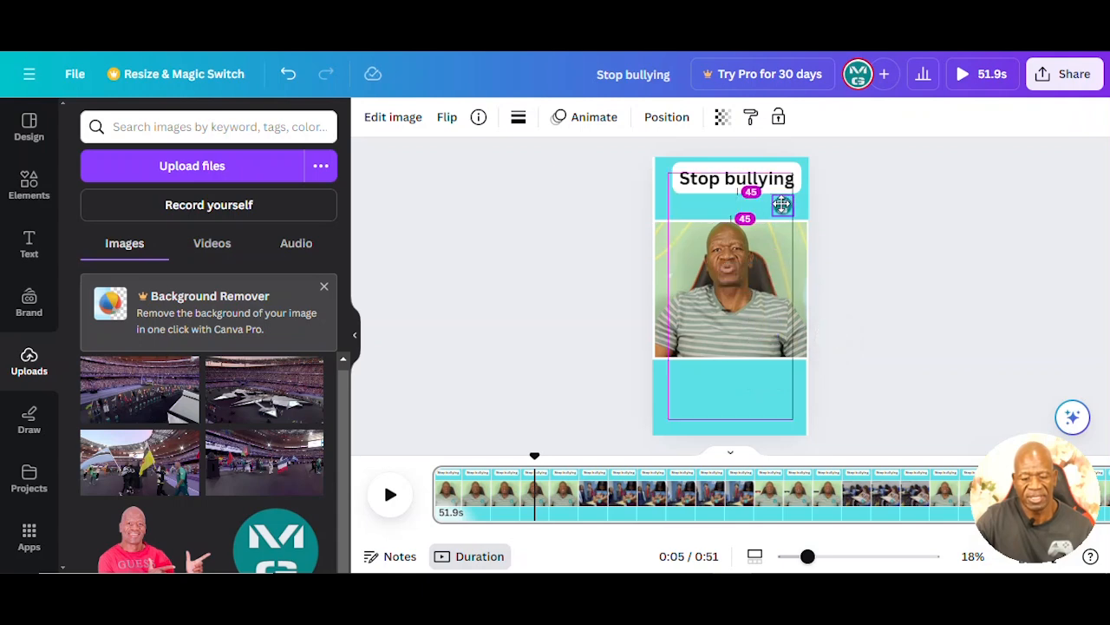
left_click_drag(340, 401, 374, 373)
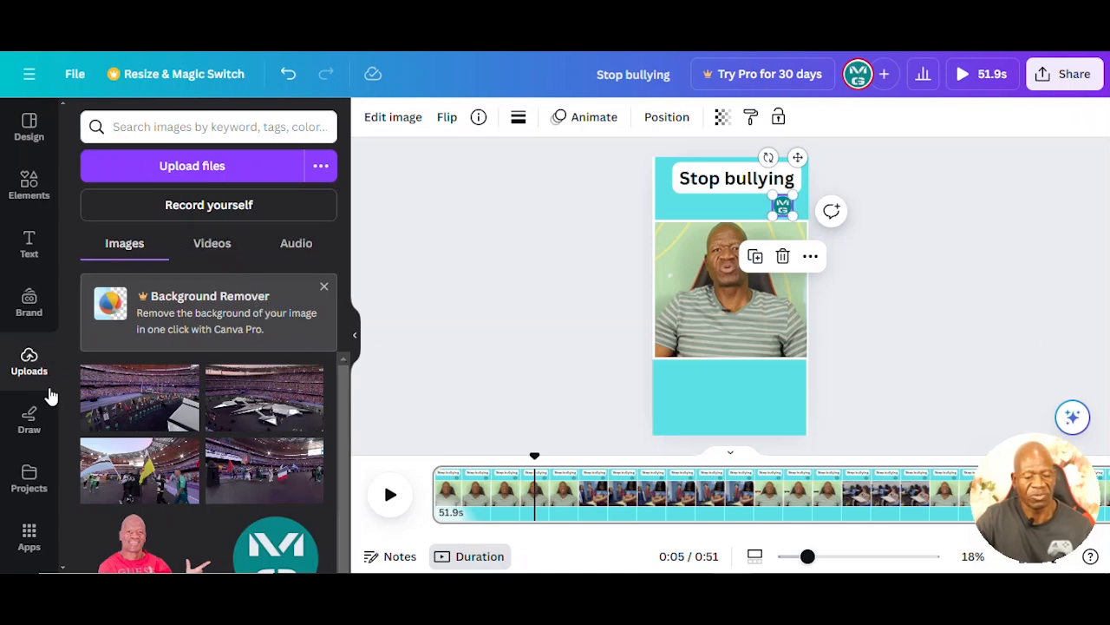
left_click(211, 253)
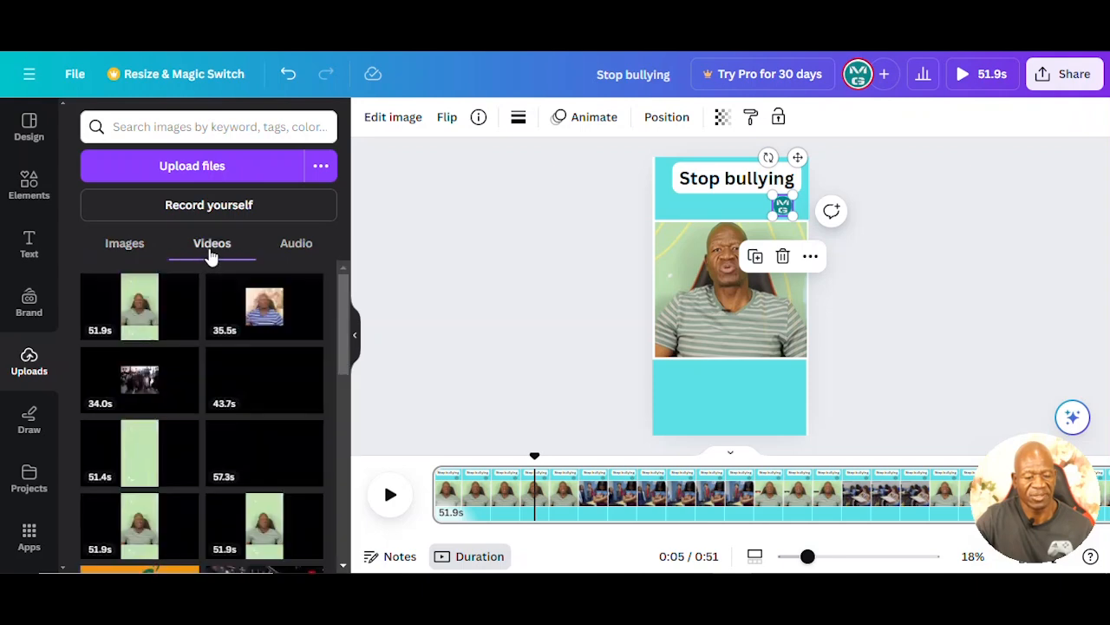
left_click(97, 251)
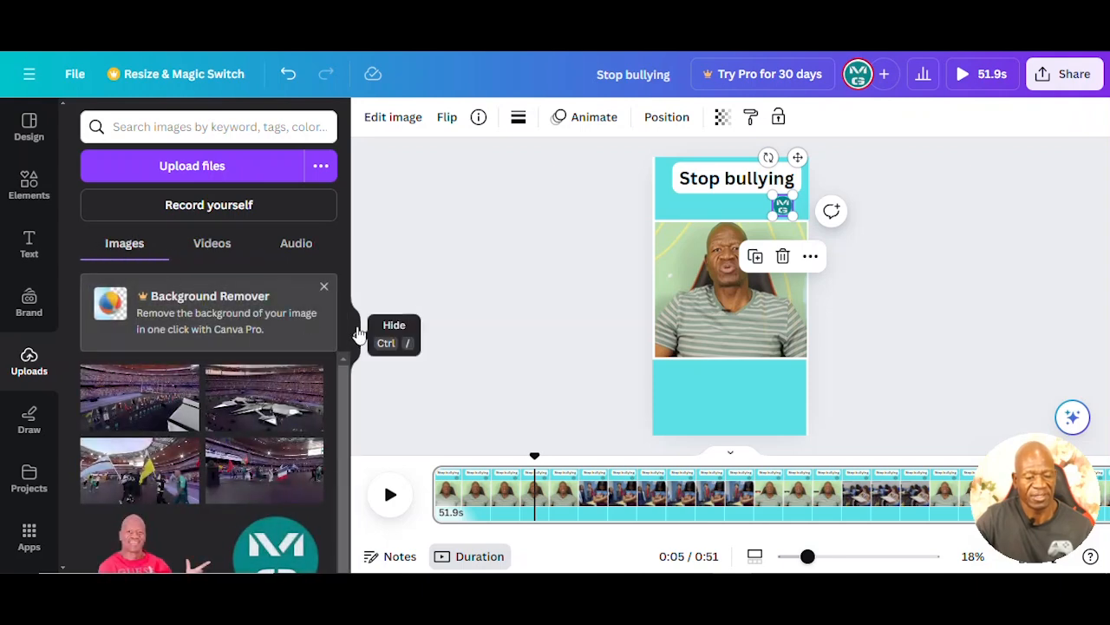
scroll(337, 459, "down", 2)
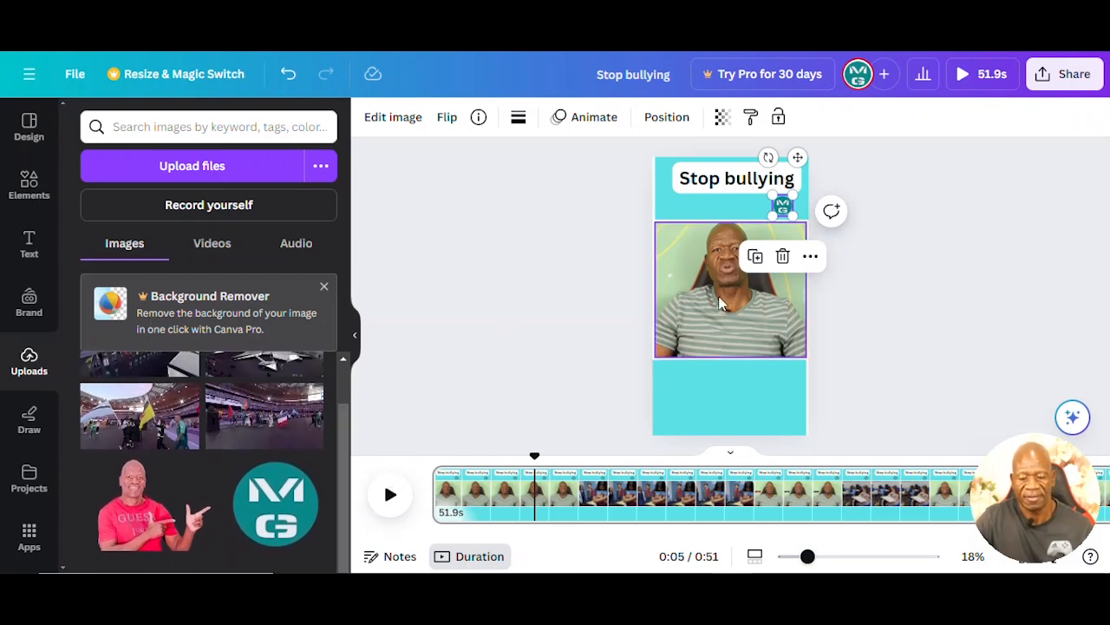
- Play a couple of seconds of the design with the logo, pause playback, and look through the rest of the timeline
left_click(860, 267)
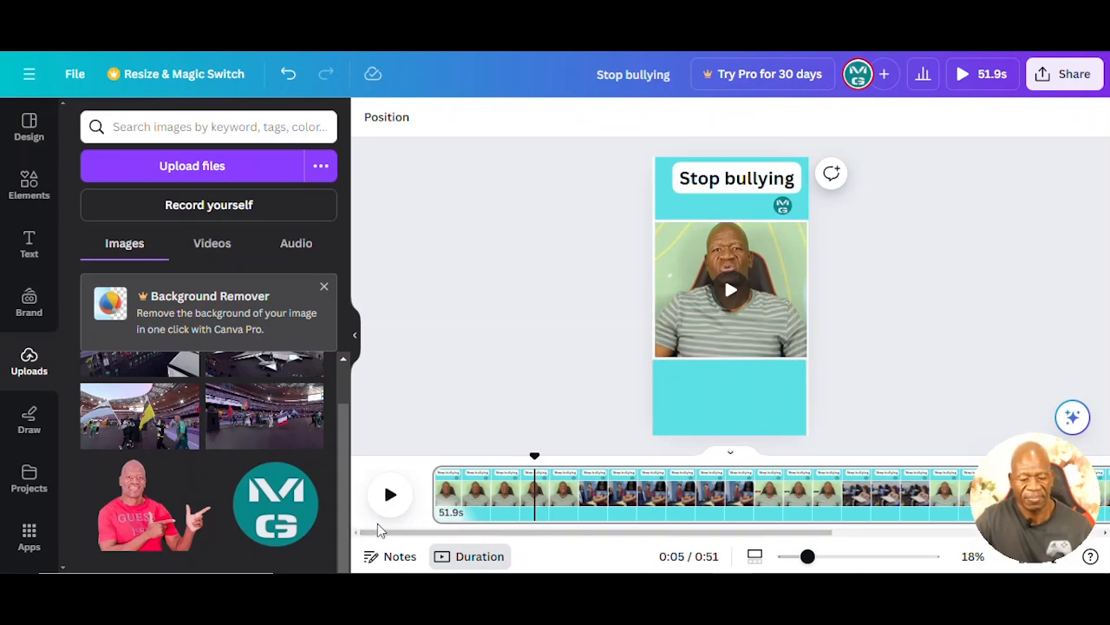
left_click(389, 495)
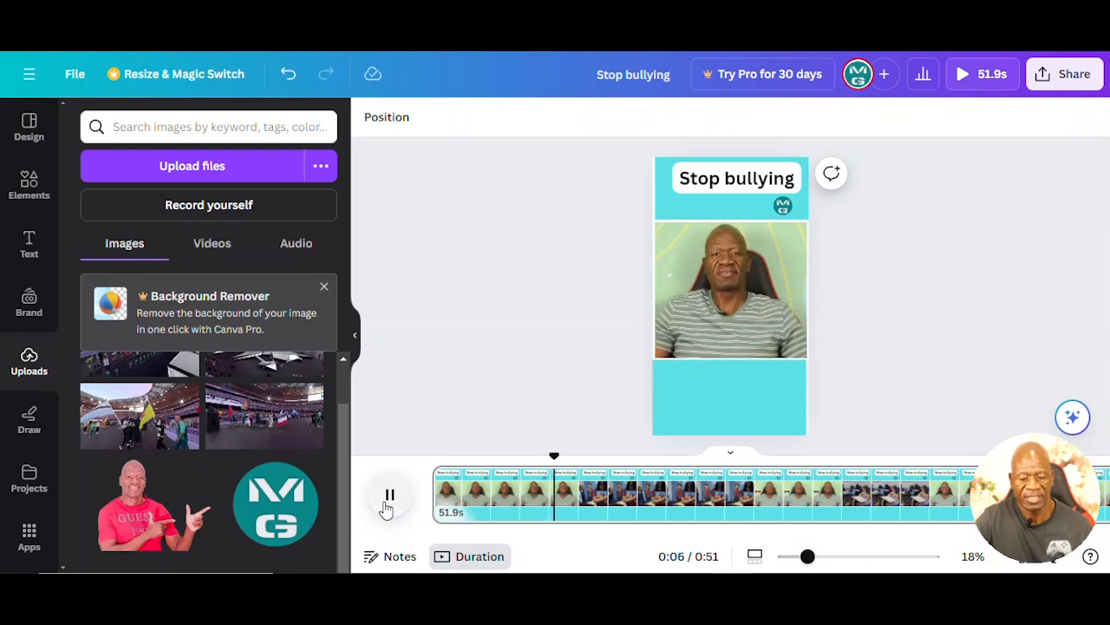
left_click(389, 495)
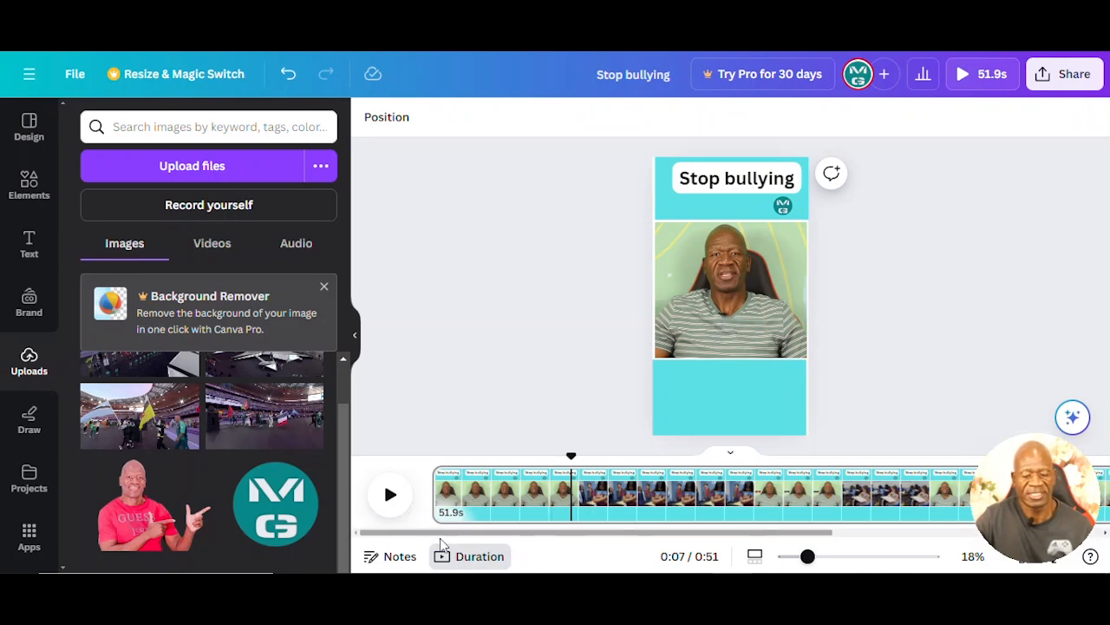
left_click_drag(521, 532, 861, 572)
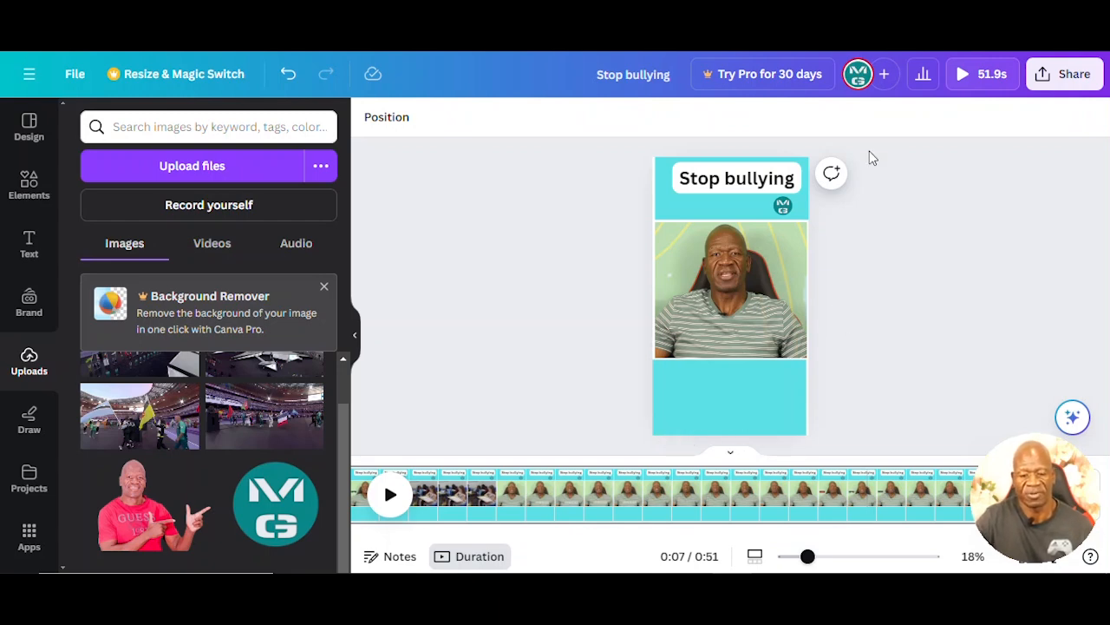
- Preview the design from the beginning in the enlarged player, and close the preview
left_click(961, 76)
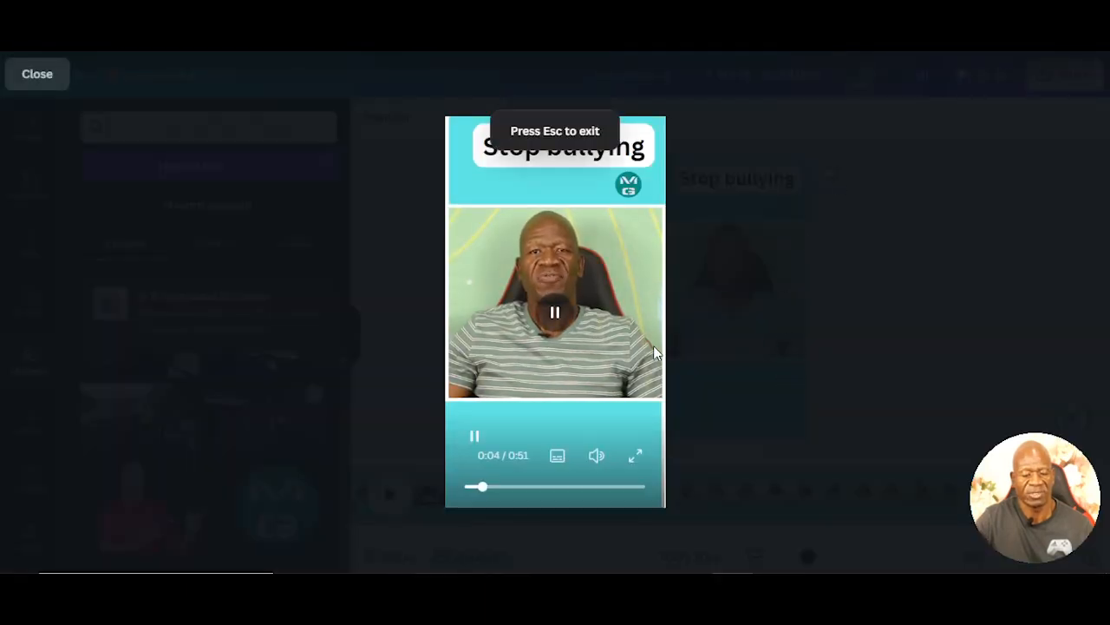
left_click(44, 74)
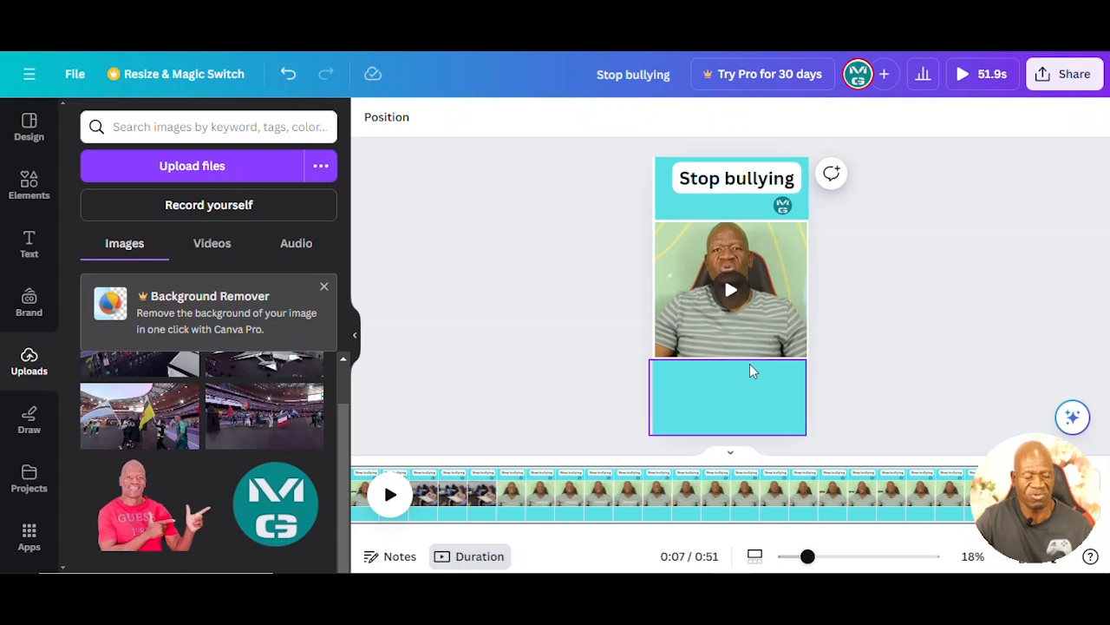
left_click(748, 334)
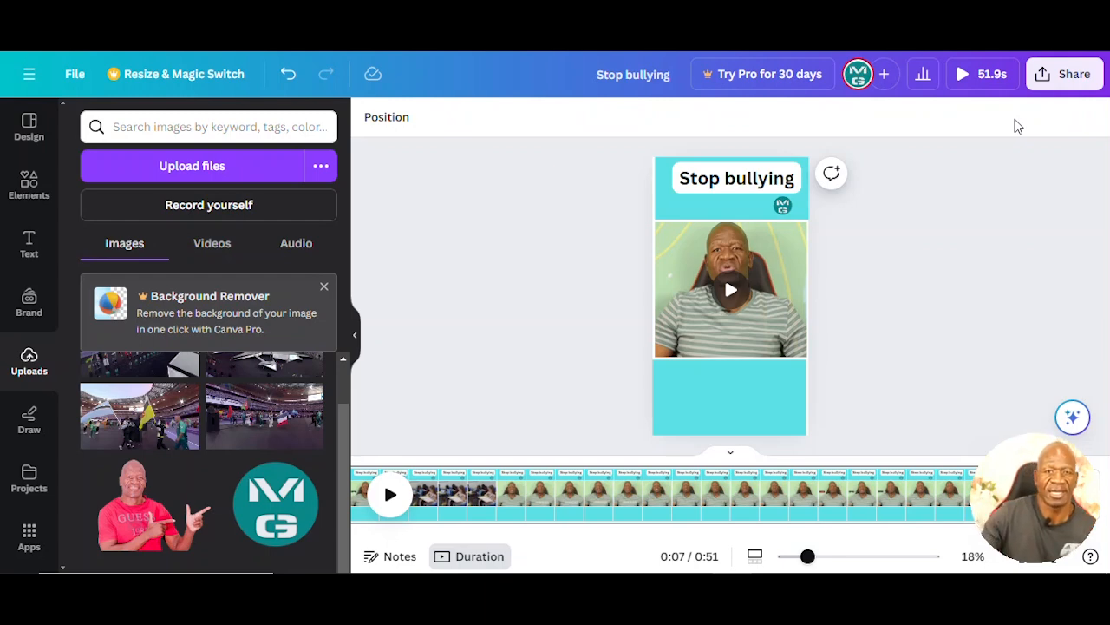
- View the social media sharing destinations for the design, and download it as an MP4 video at 1080p (HD)
left_click(1054, 80)
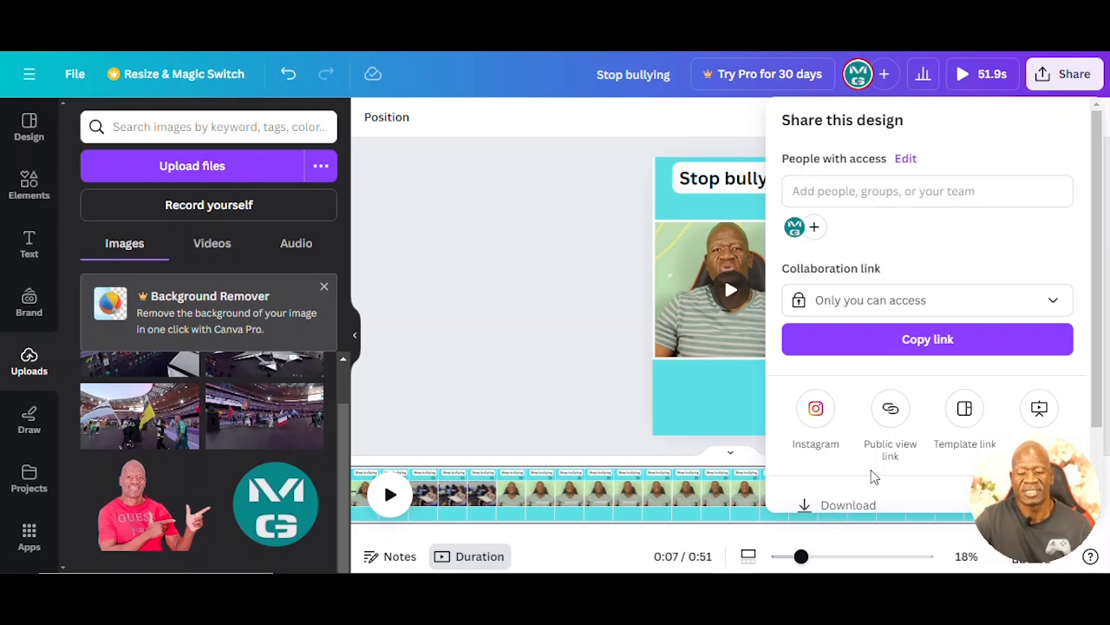
left_click_drag(1098, 395, 1109, 507)
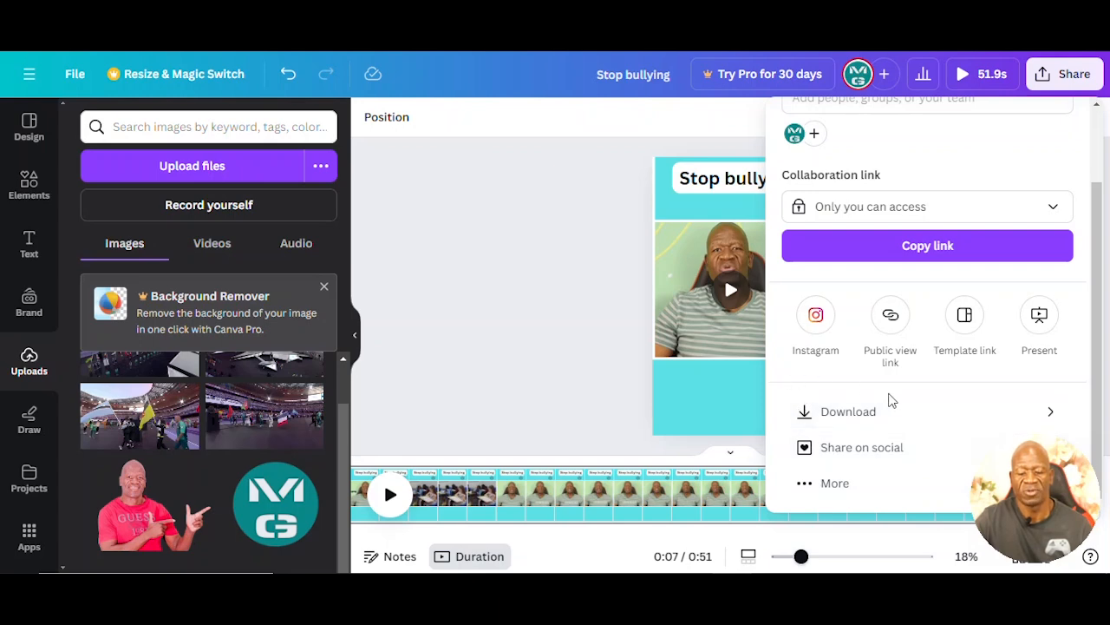
left_click(874, 455)
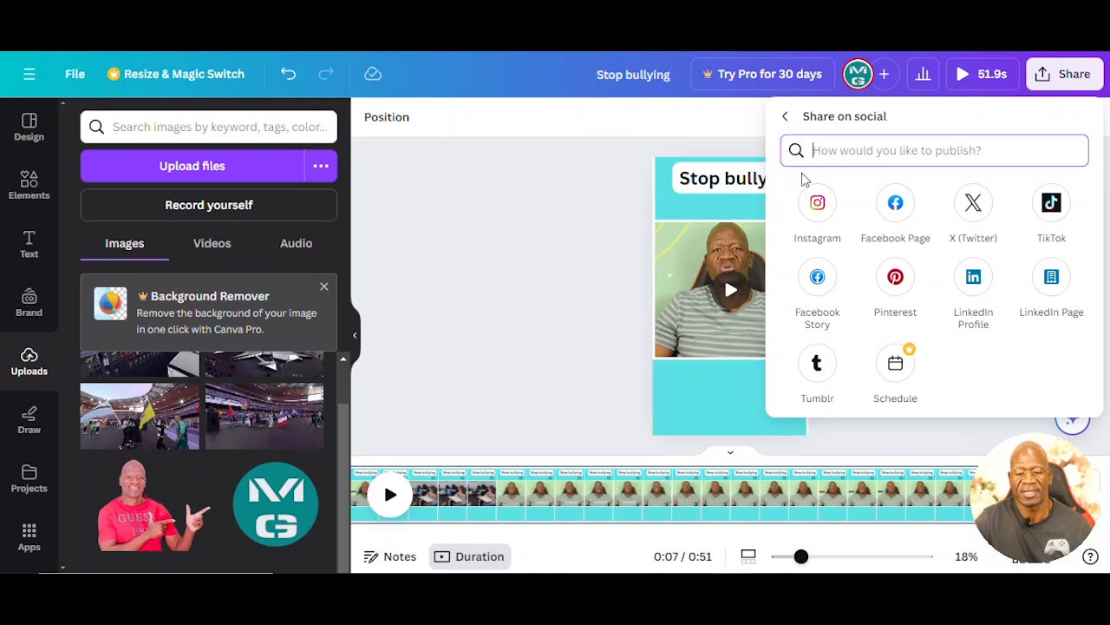
left_click(784, 118)
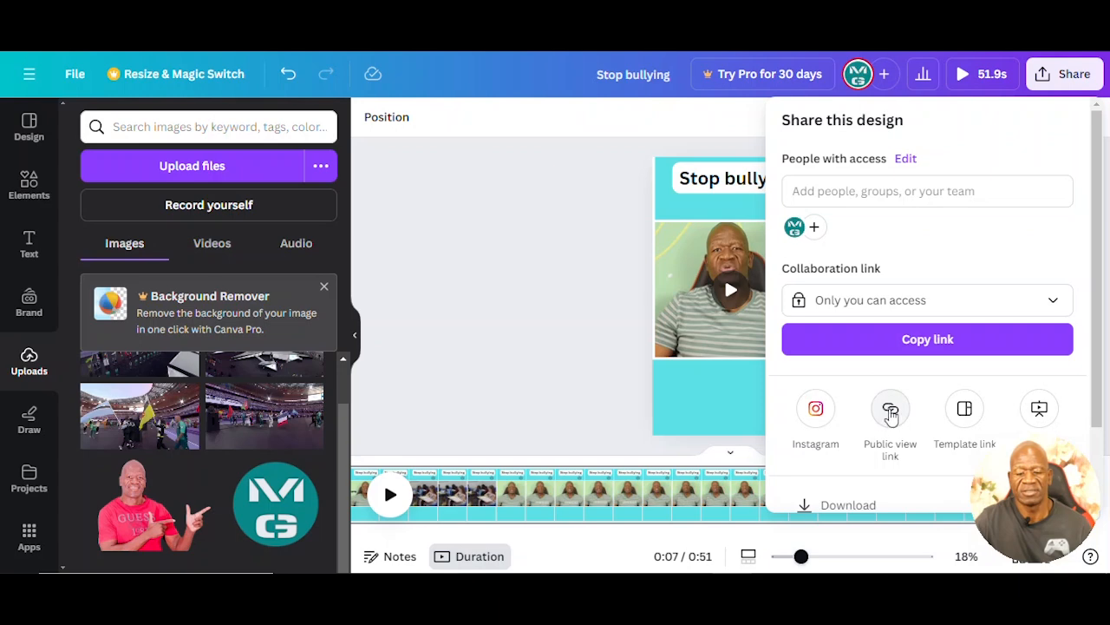
left_click(850, 509)
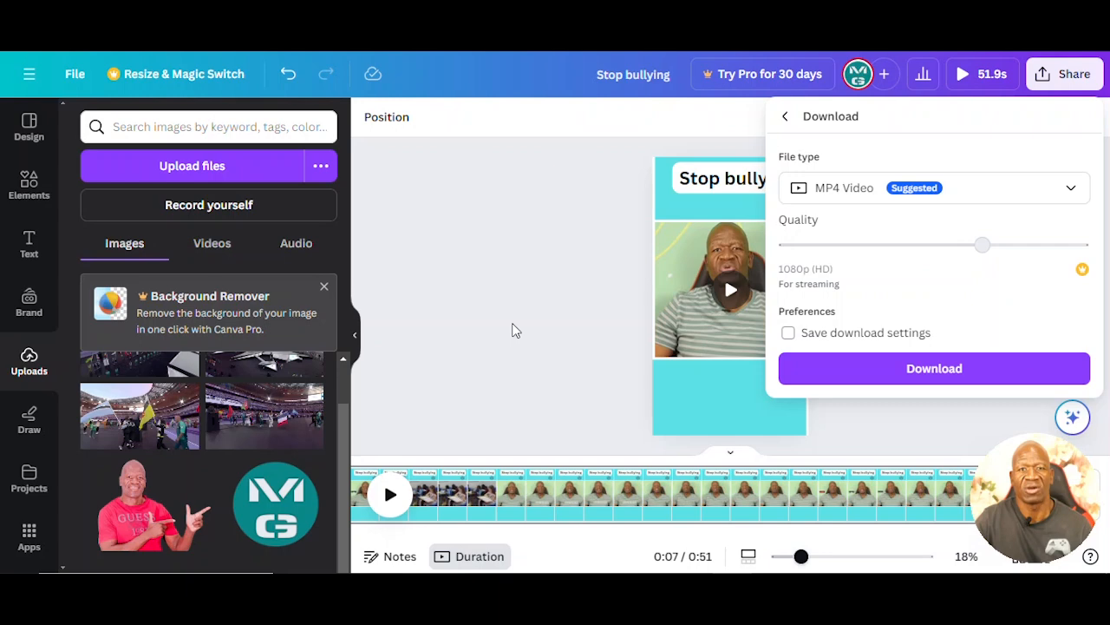
left_click(907, 372)
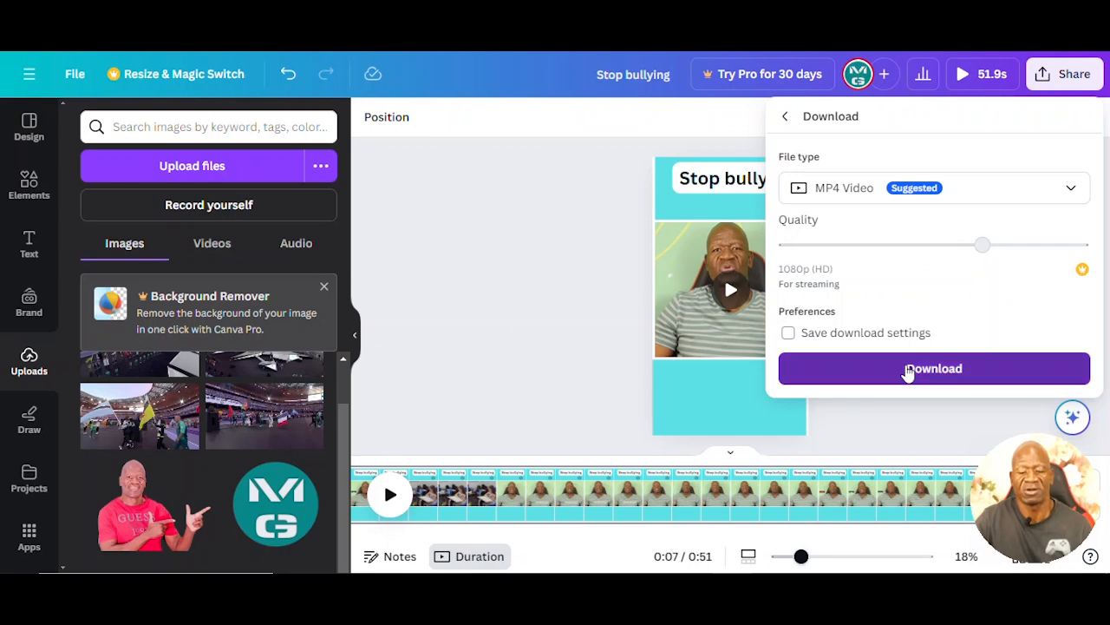